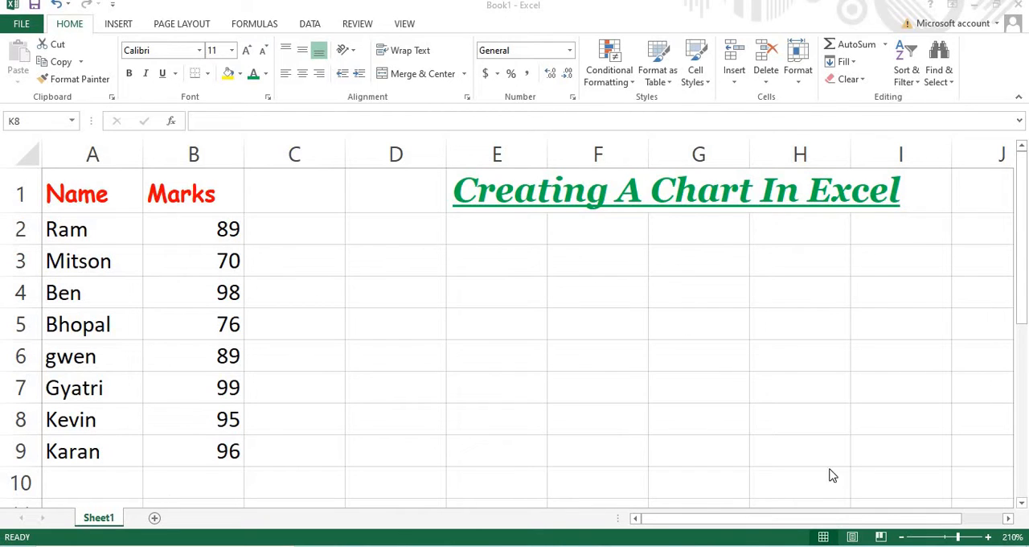
# Insert a 3-D Clustered Column chart from the Name and Marks table in A1:B9
pyautogui.click(900, 537)
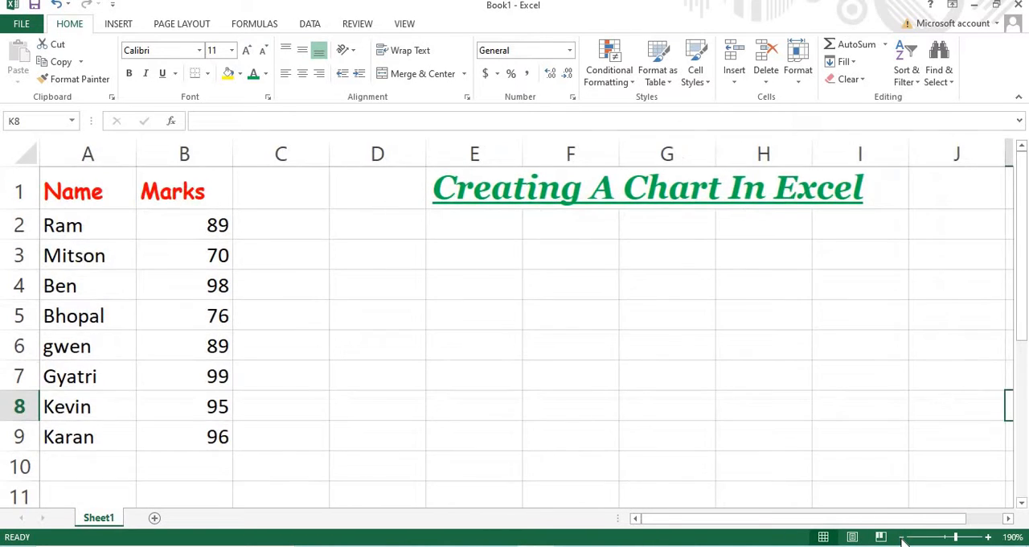
pyautogui.click(900, 537)
pyautogui.click(901, 537)
pyautogui.click(901, 537)
pyautogui.click(901, 537)
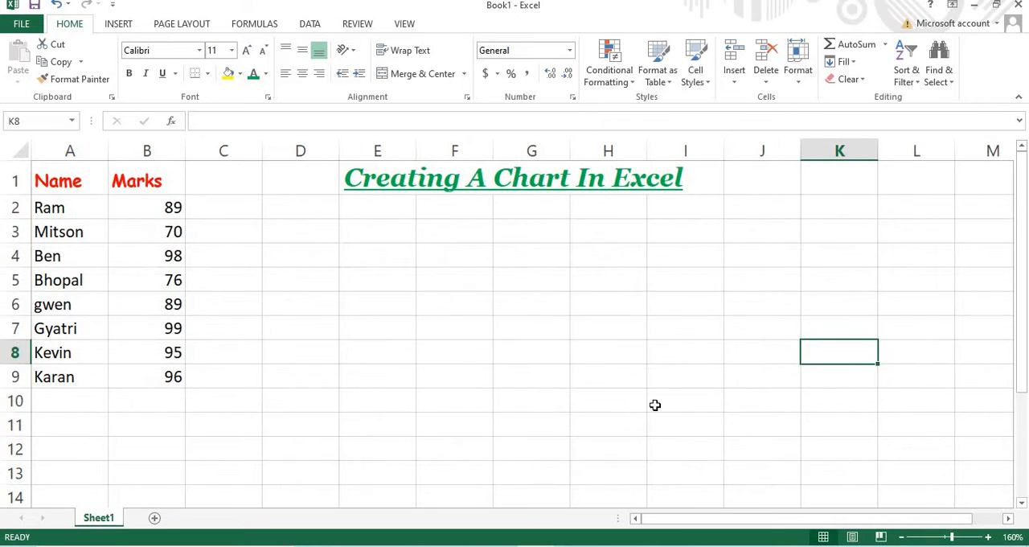
pyautogui.moveTo(60, 193); pyautogui.dragTo(143, 186)
pyautogui.moveTo(140, 277); pyautogui.dragTo(156, 379)
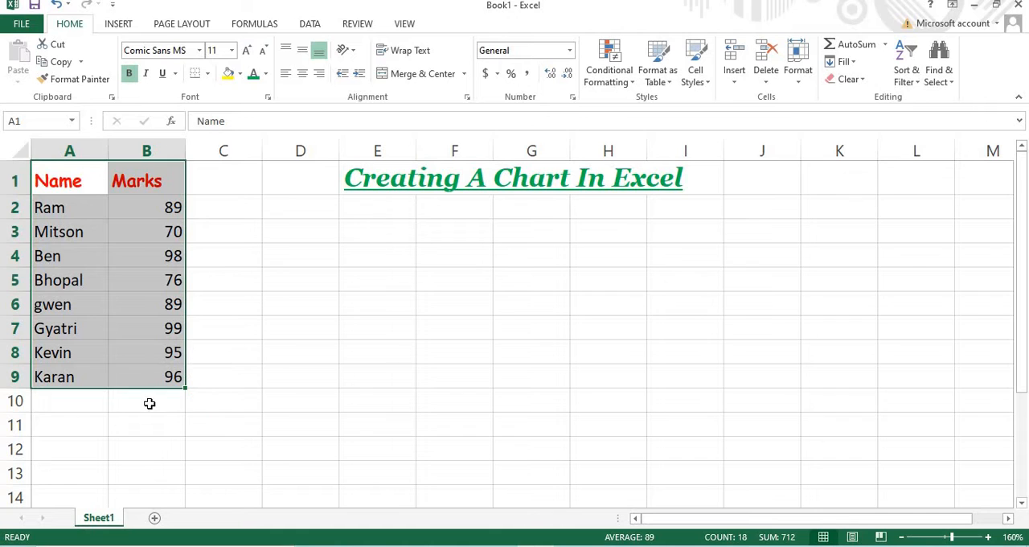
pyautogui.moveTo(206, 399)
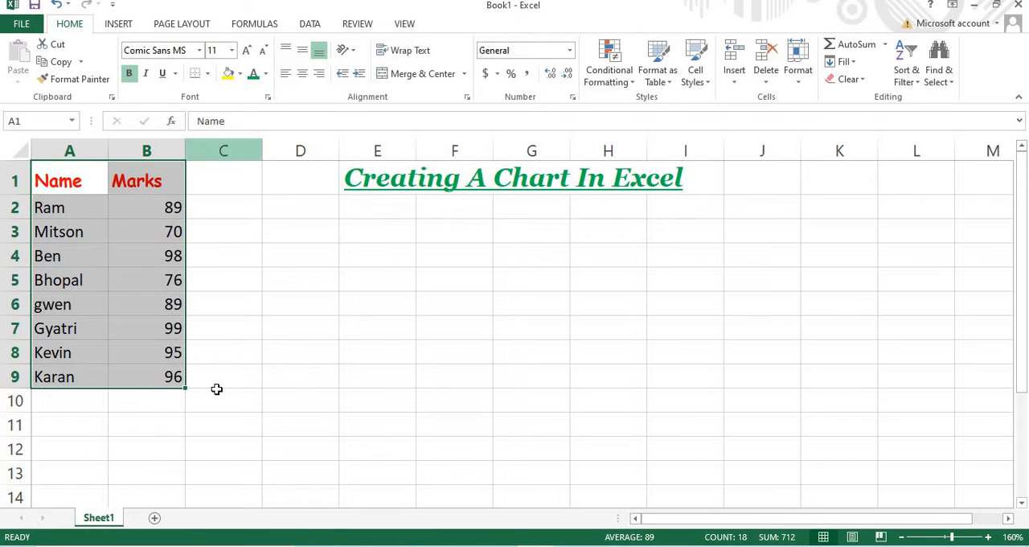
pyautogui.click(120, 25)
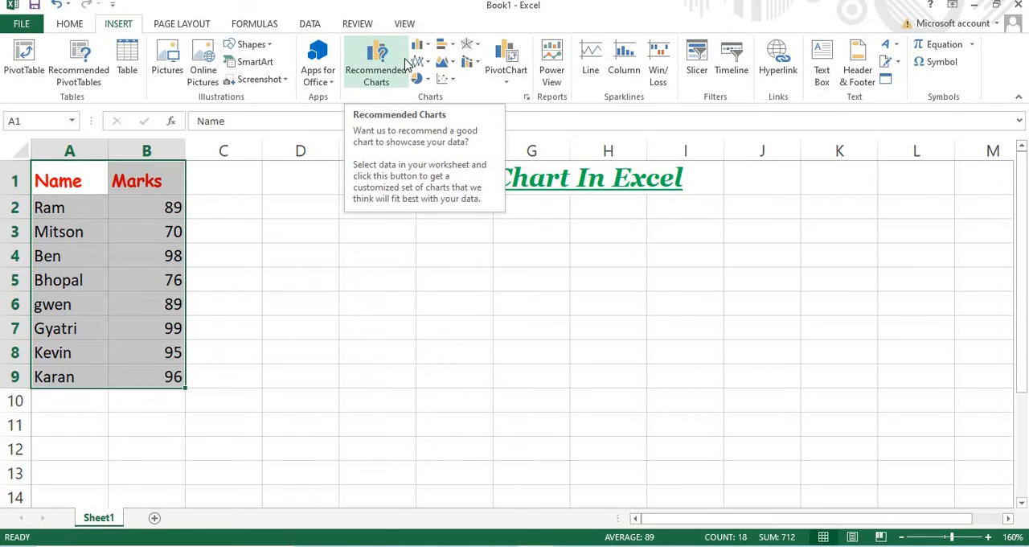
pyautogui.click(377, 86)
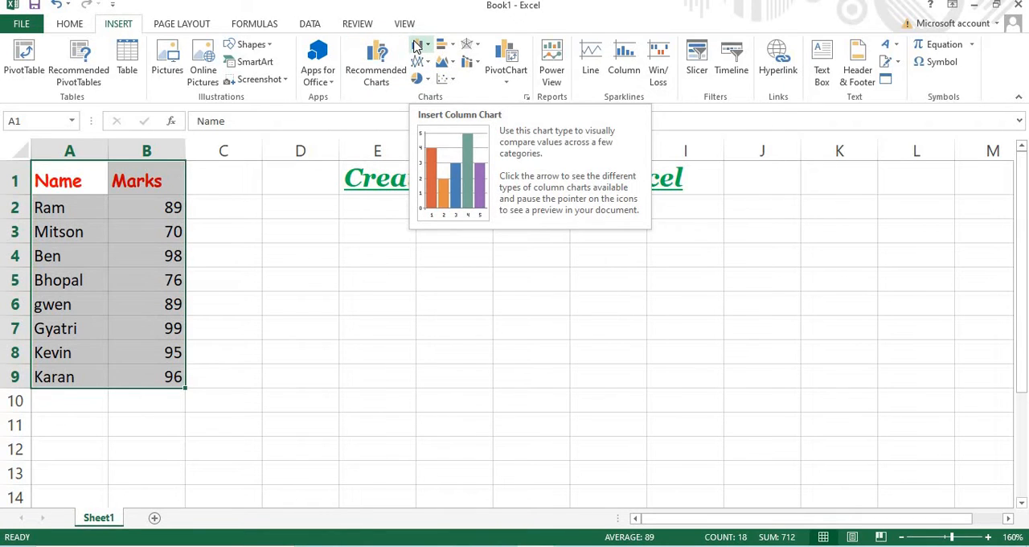
pyautogui.click(417, 46)
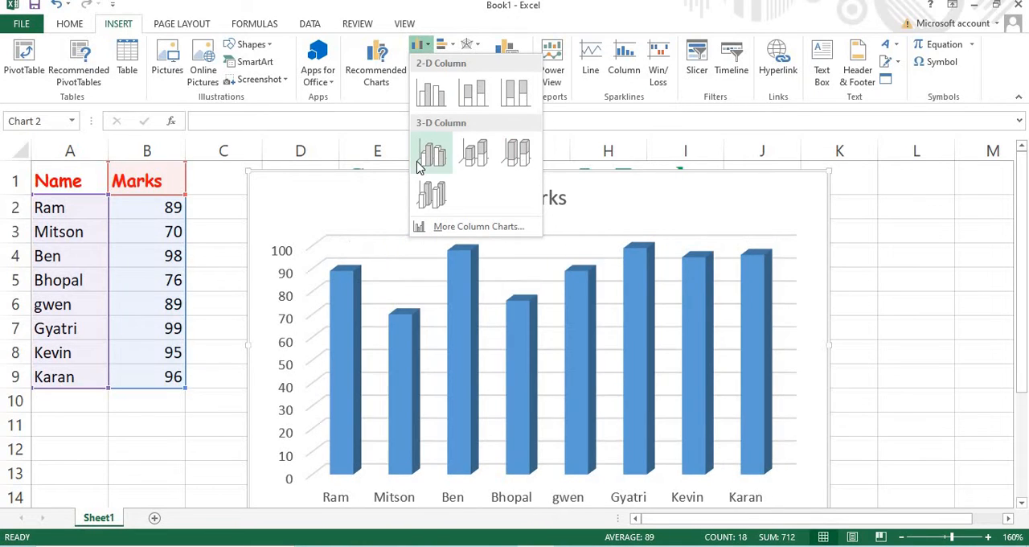
pyautogui.click(420, 102)
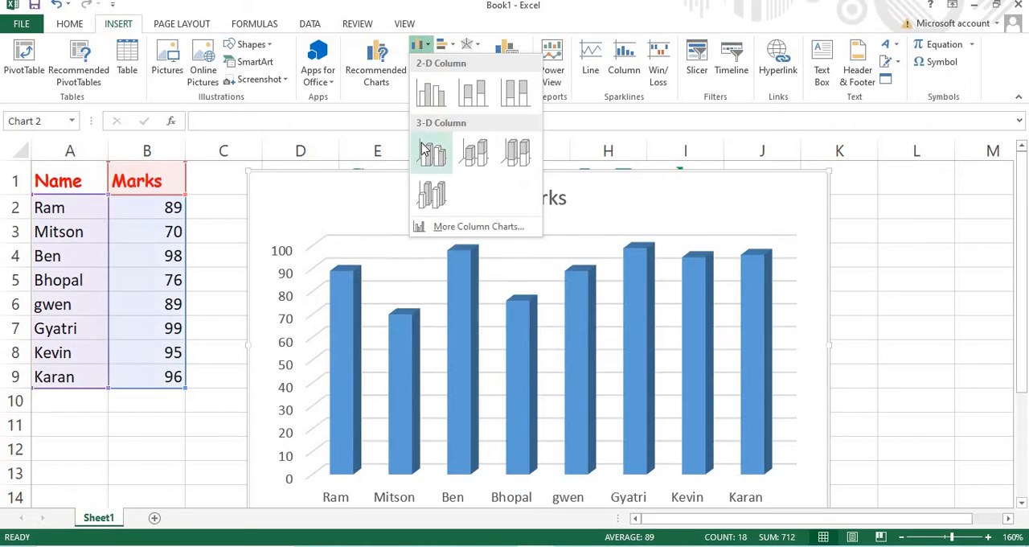
pyautogui.click(435, 157)
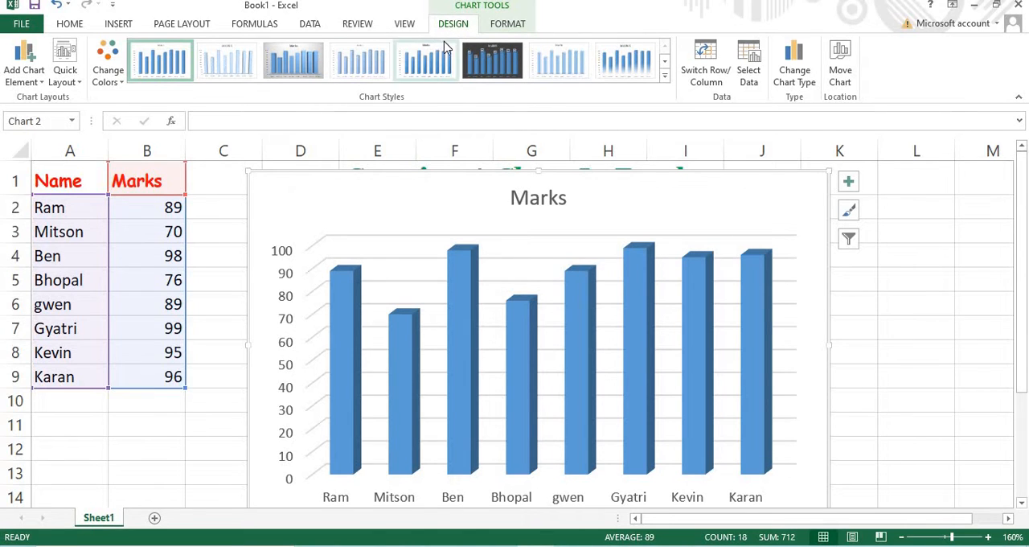
# Try the chart style with the solid blue background, and return the chart to the first style
pyautogui.click(508, 24)
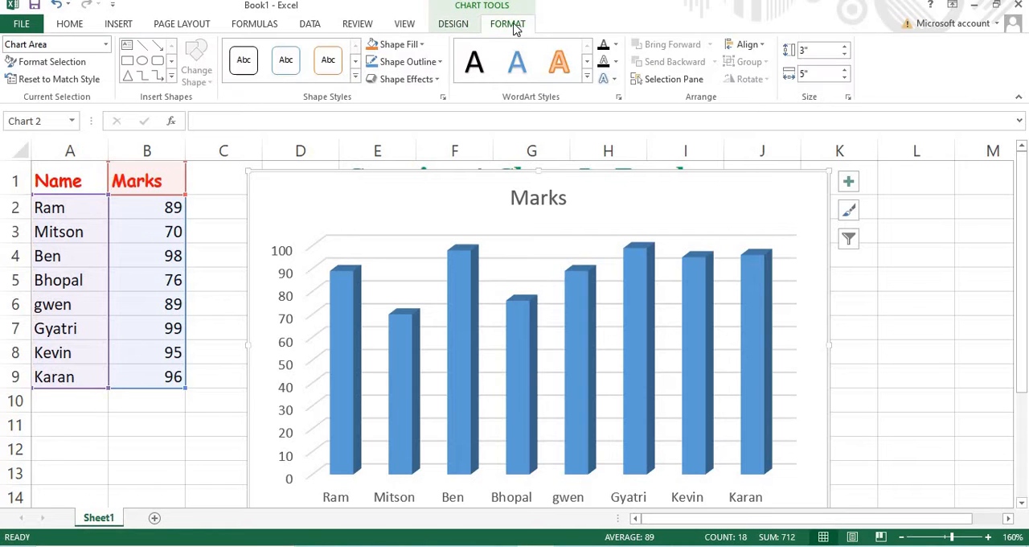
pyautogui.click(453, 25)
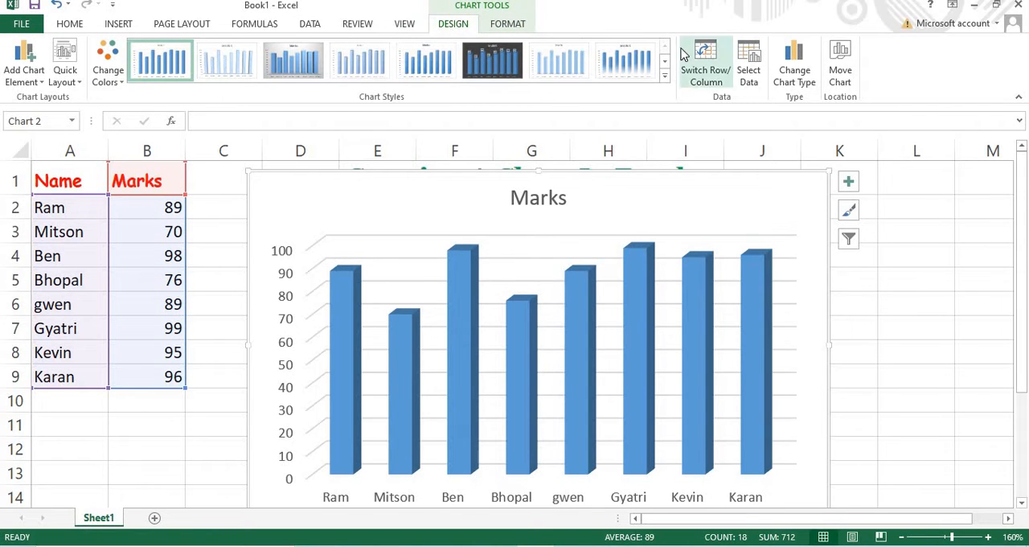
pyautogui.click(666, 81)
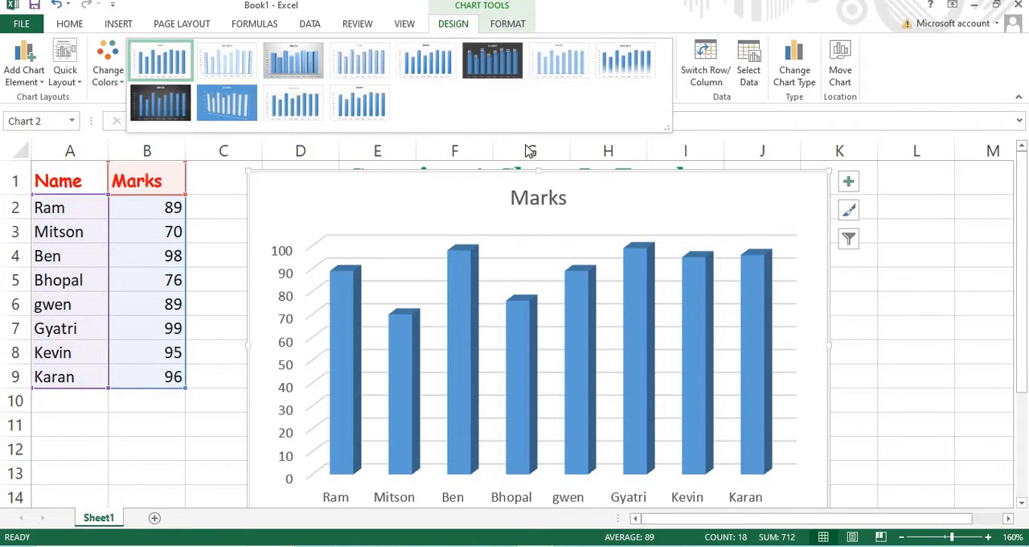
pyautogui.click(231, 111)
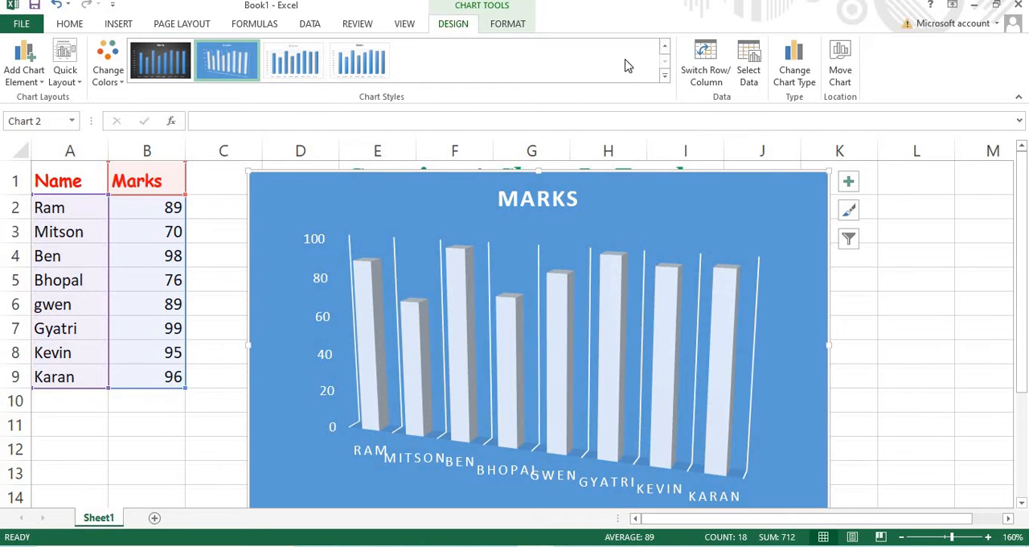
pyautogui.click(664, 45)
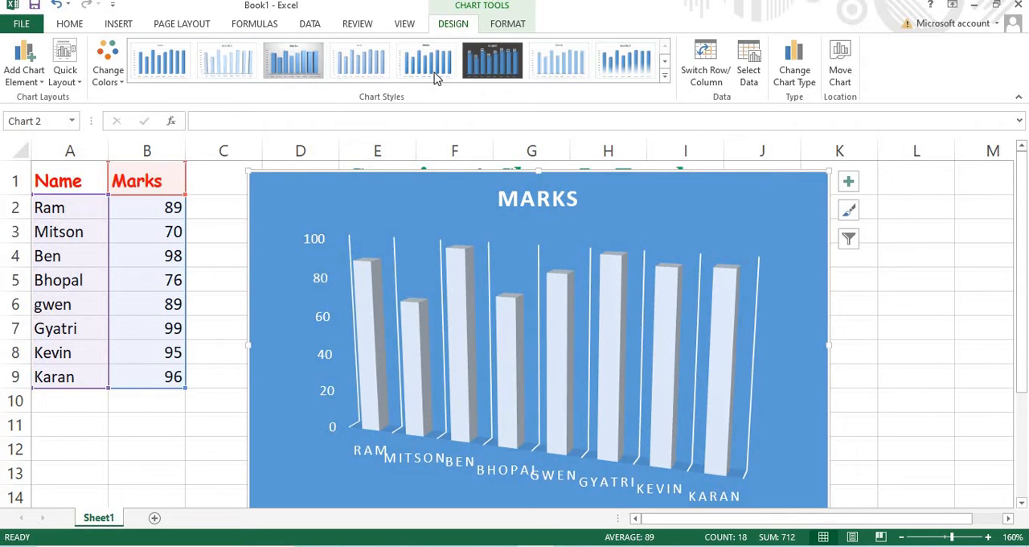
pyautogui.click(182, 64)
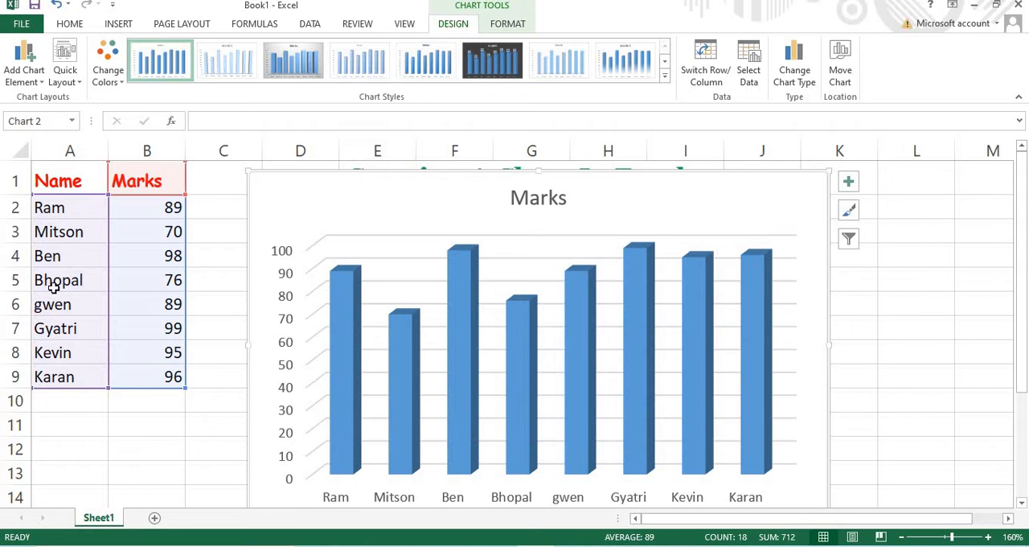
pyautogui.click(884, 381)
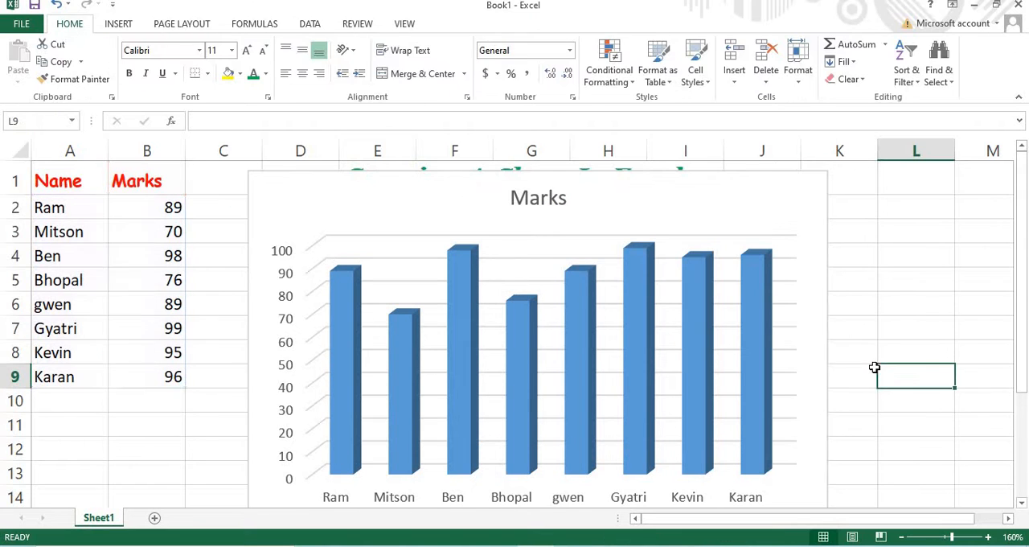
# Change the chart type to the 3-D Clustered Column variant that plots every student as a separately coloured series
pyautogui.click(434, 288)
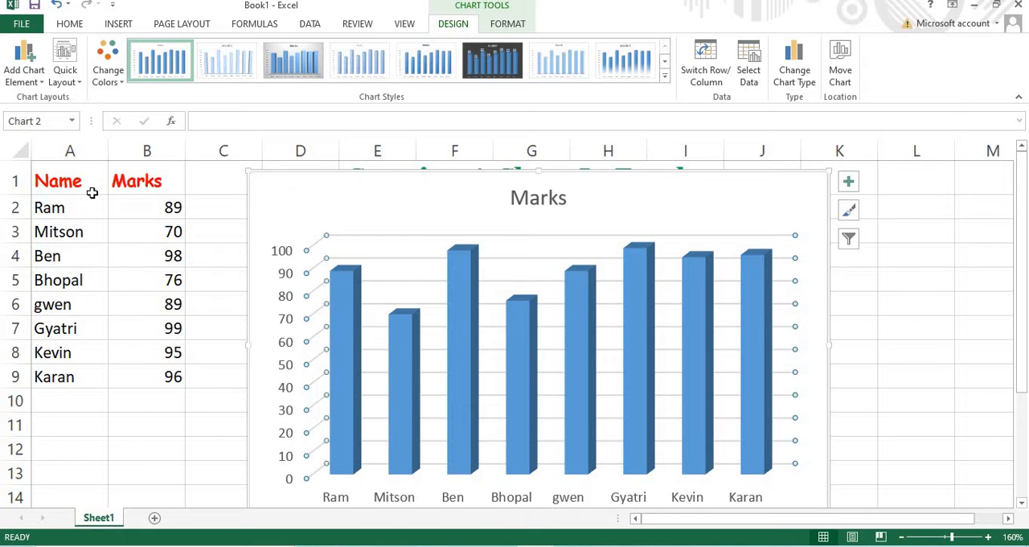
pyautogui.click(799, 60)
pyautogui.moveTo(639, 235)
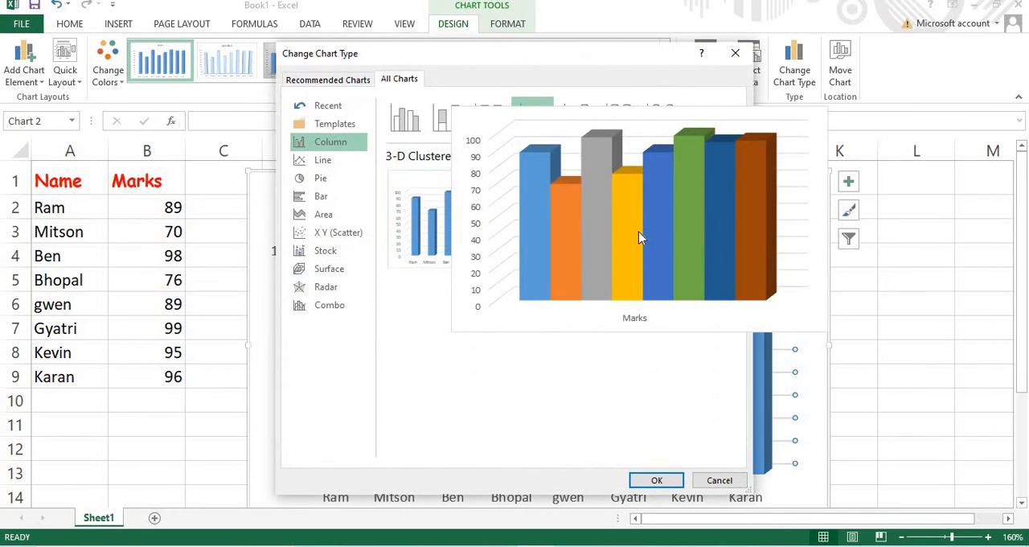
pyautogui.click(657, 482)
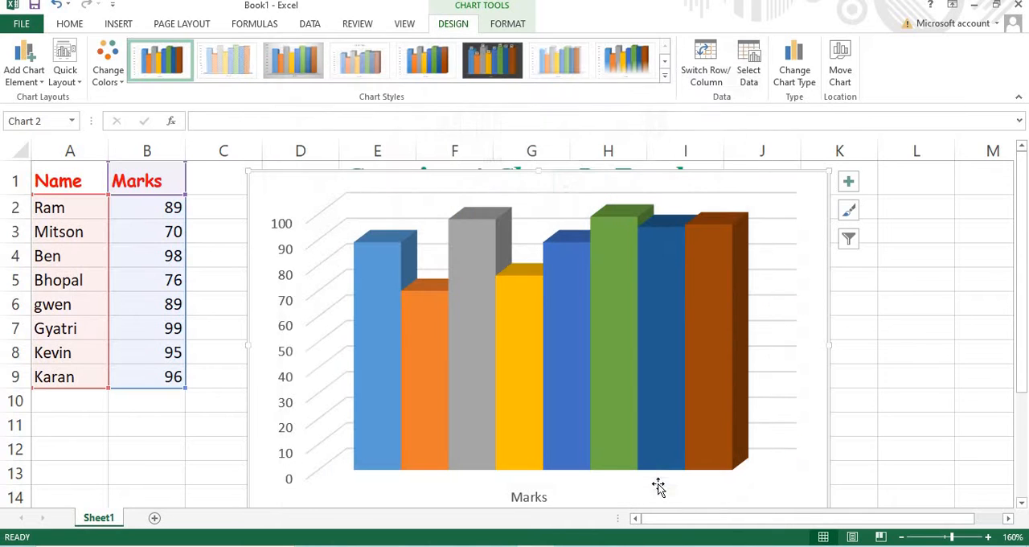
# Preview the Line with Markers and Area types, and change the chart to a Pie chart
pyautogui.click(799, 72)
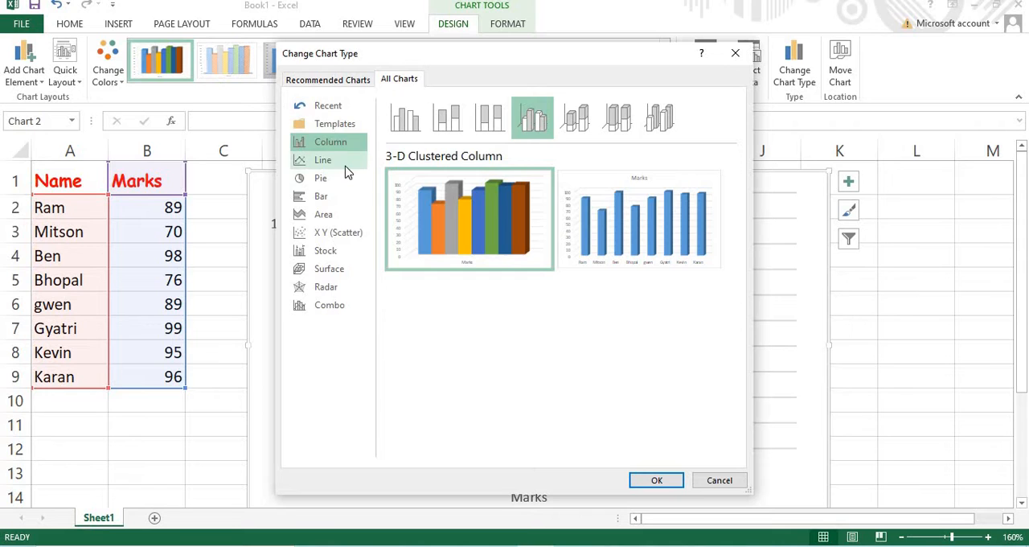
pyautogui.click(350, 169)
pyautogui.moveTo(615, 234)
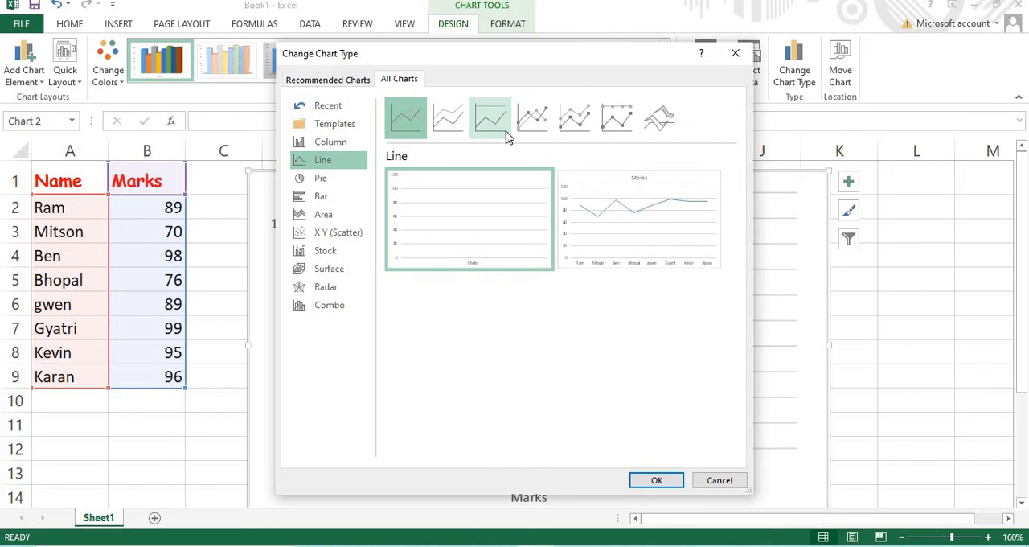
pyautogui.click(531, 124)
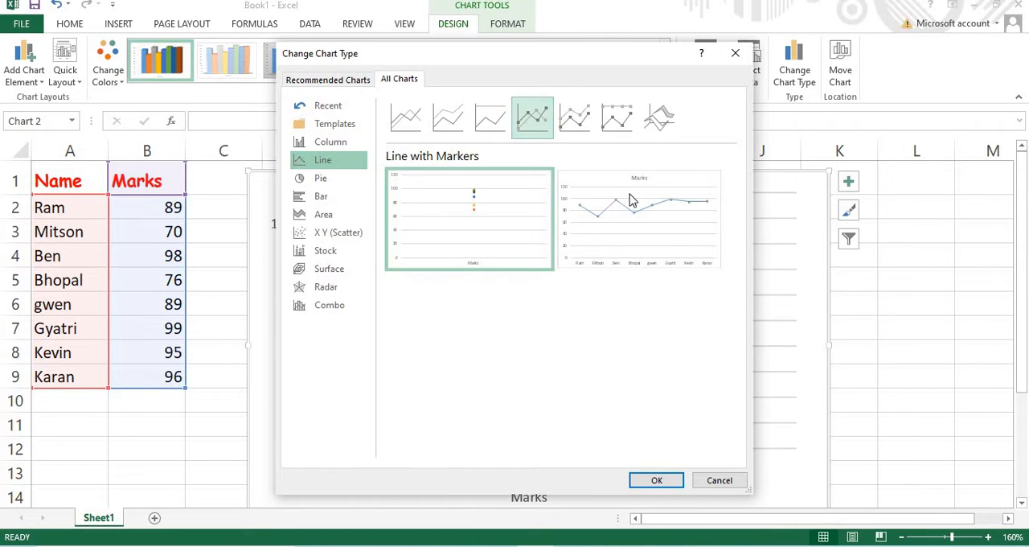
pyautogui.click(332, 217)
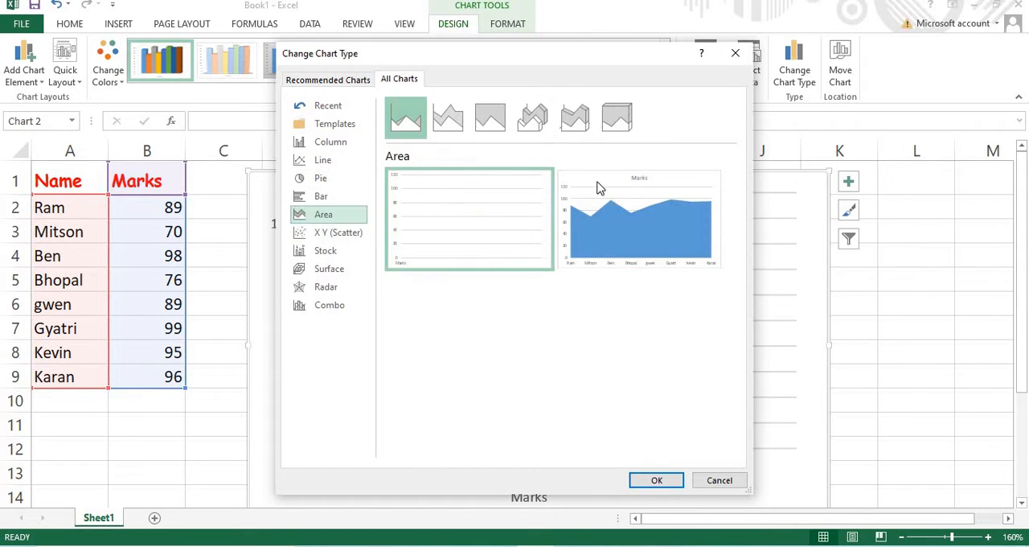
pyautogui.click(314, 179)
pyautogui.moveTo(608, 257)
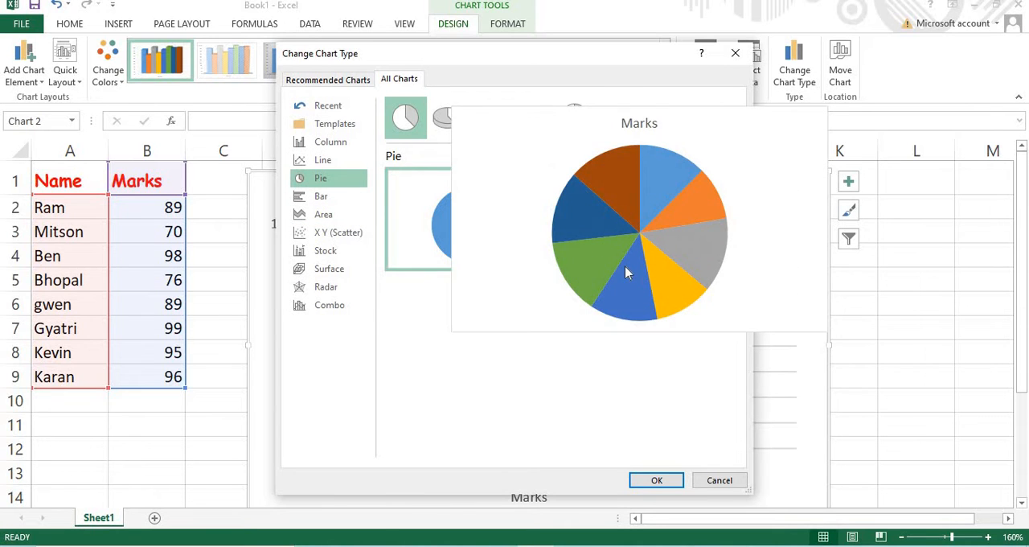
pyautogui.click(654, 480)
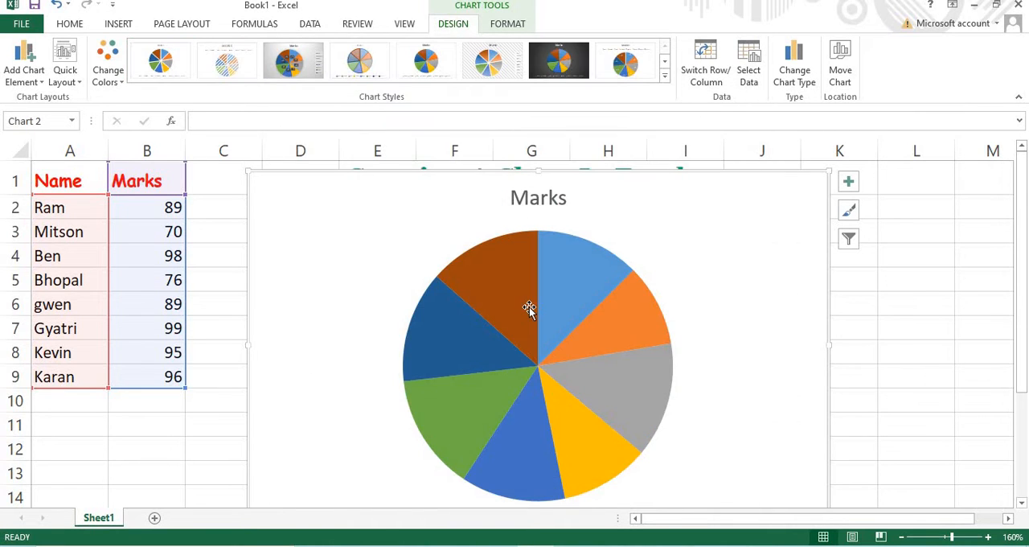
# Examine the whole pie chart and select individual slices of it
pyautogui.scroll(-4, 529, 308)
pyautogui.scroll(3, 528, 310)
pyautogui.click(524, 233)
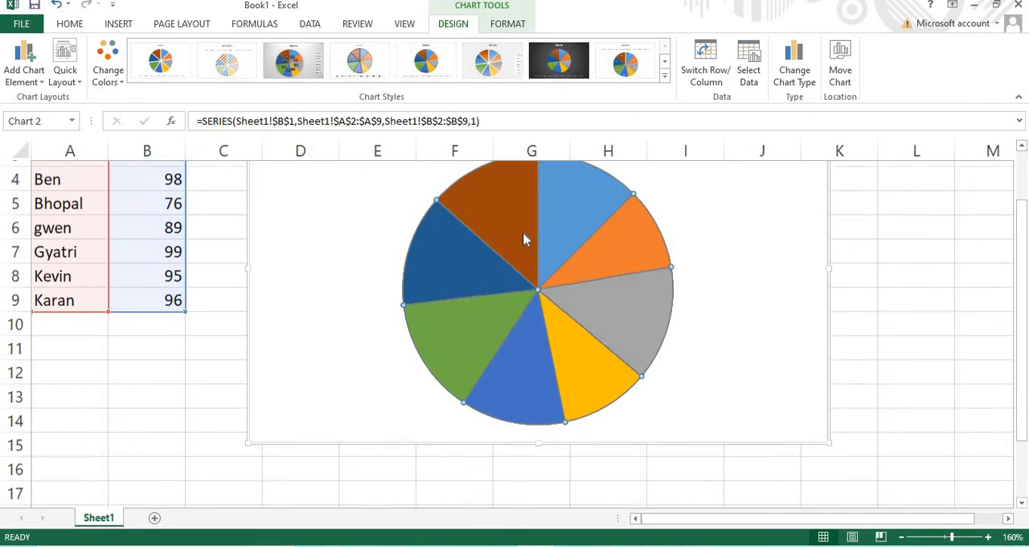
pyautogui.scroll(1, 522, 238)
pyautogui.click(579, 300)
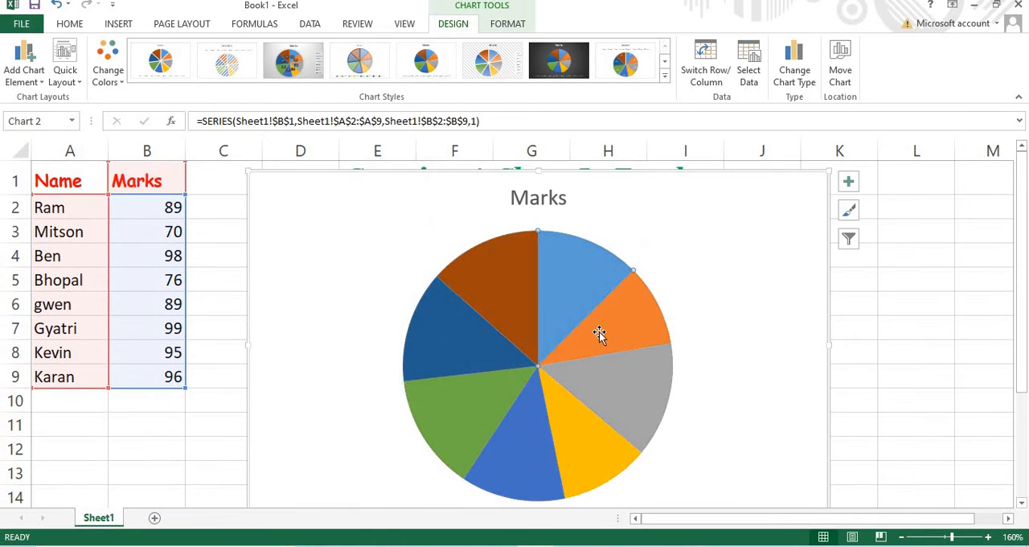
pyautogui.click(593, 426)
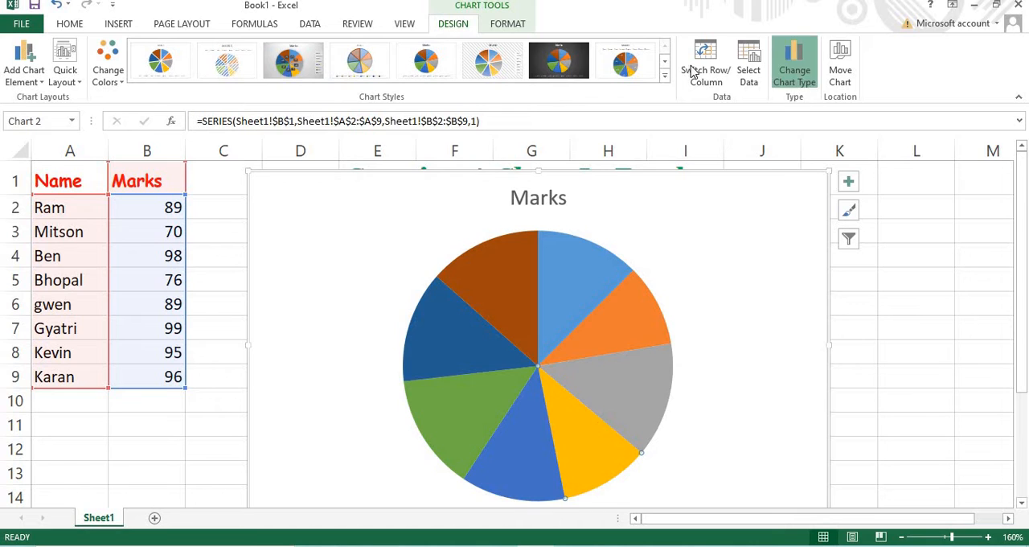
# Change the pie chart to the 3-D Clustered Column variant with one blue column per student
pyautogui.click(794, 65)
pyautogui.click(336, 125)
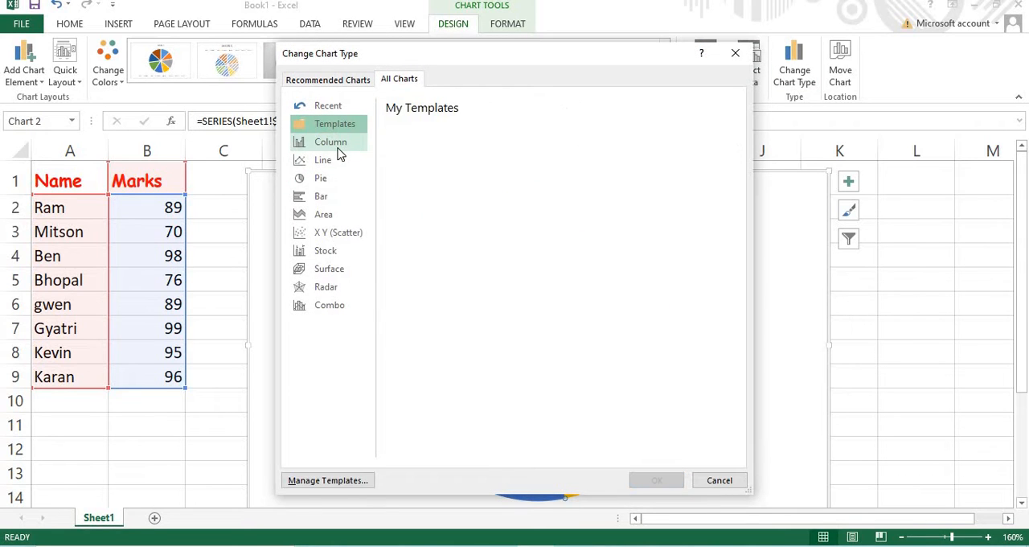
pyautogui.click(338, 145)
pyautogui.moveTo(667, 250)
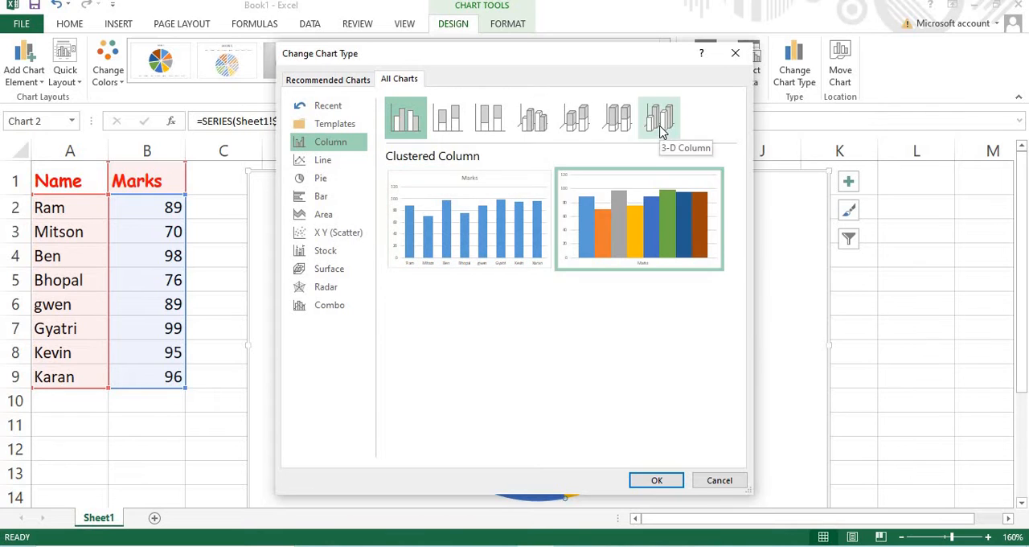
pyautogui.click(660, 121)
pyautogui.click(617, 119)
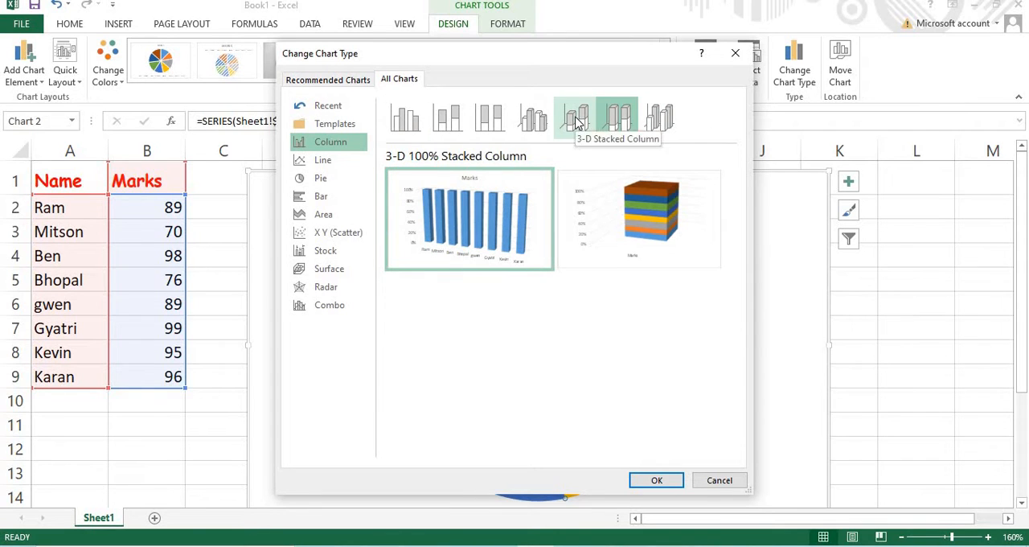
pyautogui.click(575, 119)
pyautogui.click(534, 119)
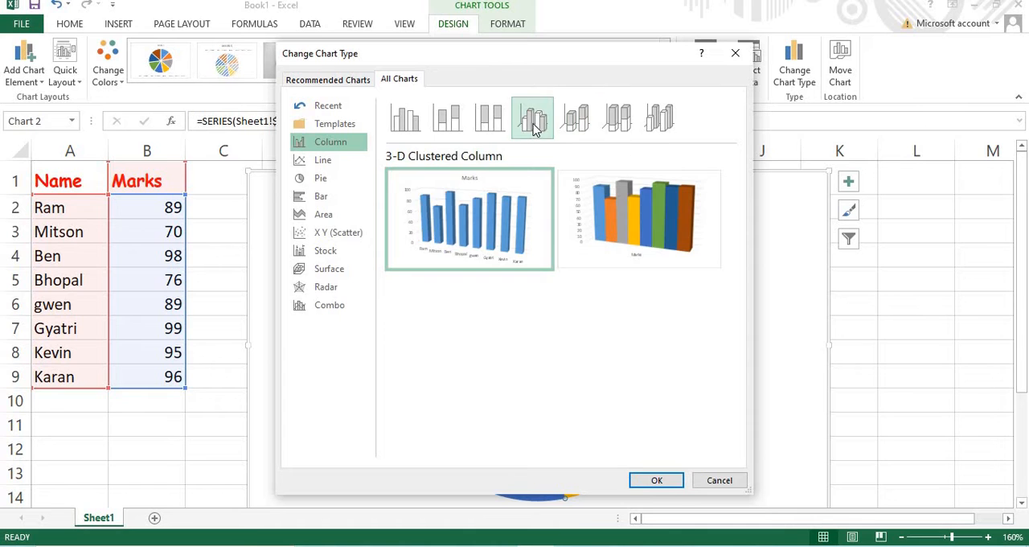
pyautogui.moveTo(494, 245)
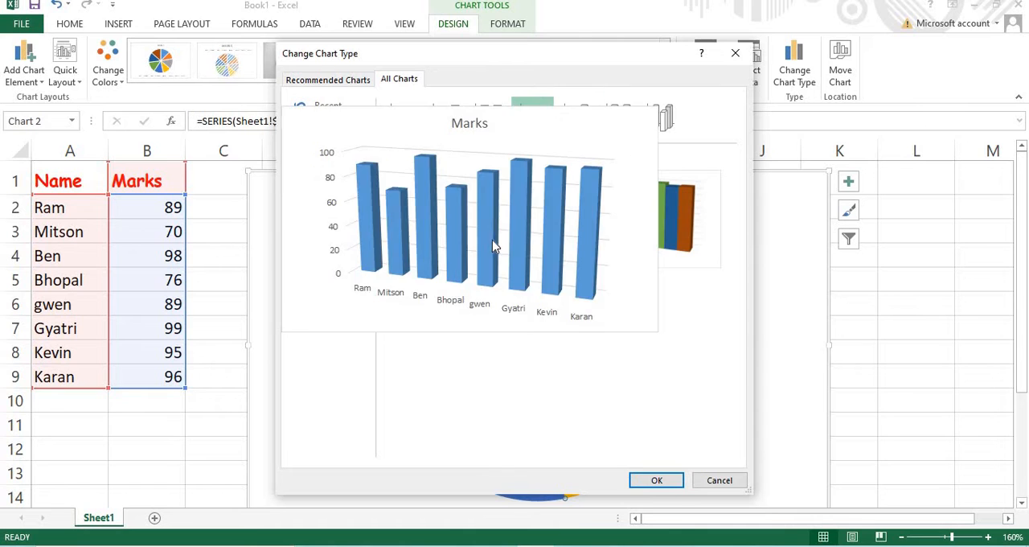
pyautogui.click(672, 480)
# Move the column chart about two rows down and slightly left, closer to the data table
pyautogui.scroll(-2, 595, 264)
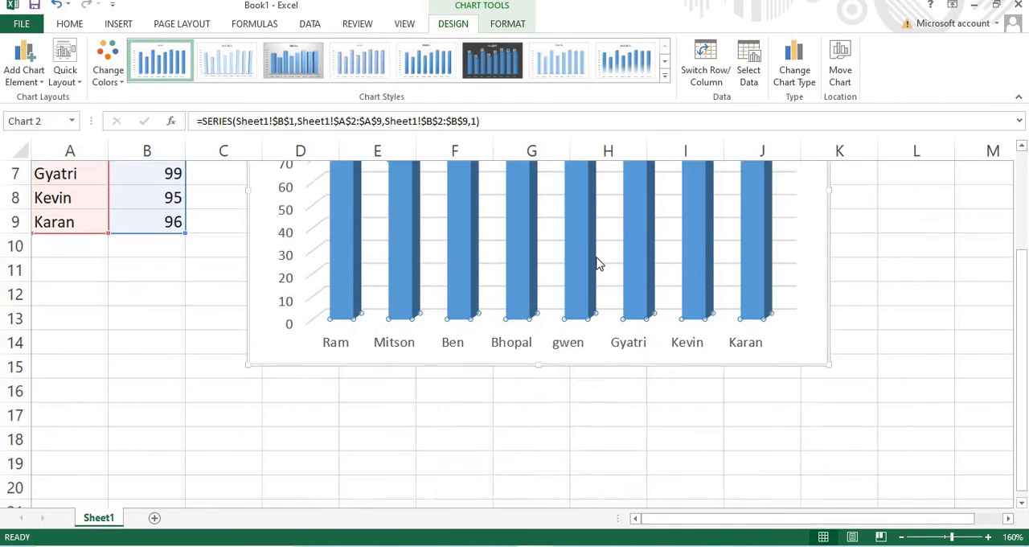
pyautogui.scroll(2, 981, 292)
pyautogui.click(848, 304)
pyautogui.scroll(-3, 505, 270)
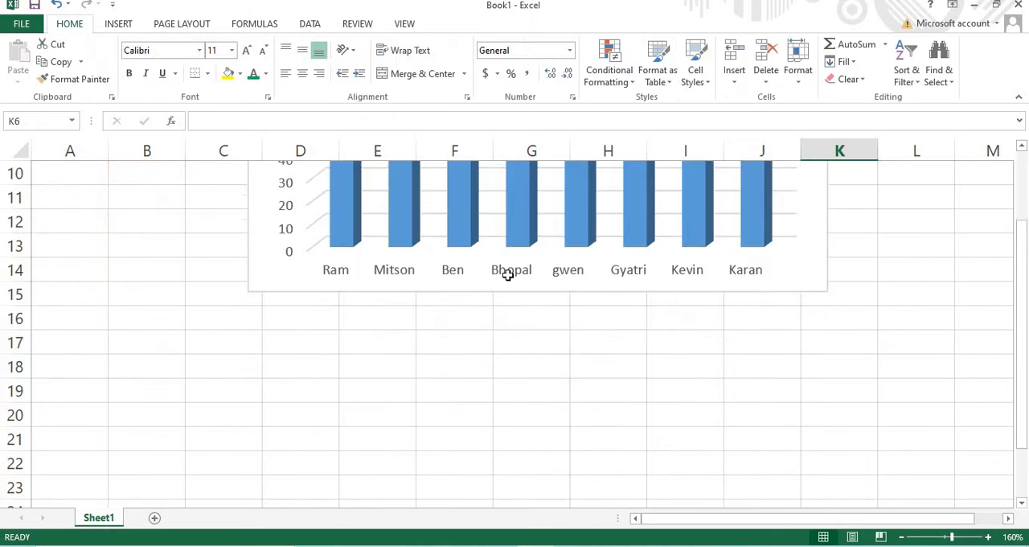
pyautogui.scroll(3, 287, 202)
pyautogui.moveTo(641, 215); pyautogui.dragTo(595, 248)
pyautogui.scroll(-2, 724, 266)
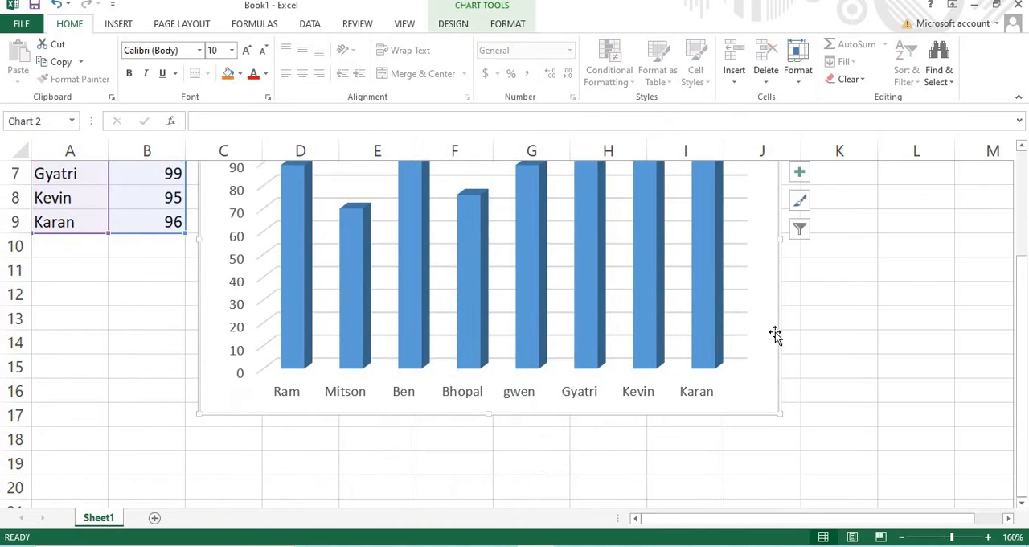
# Clear the first student's name in cell A2 and check the chart's category labels
pyautogui.scroll(2, 777, 335)
pyautogui.click(88, 179)
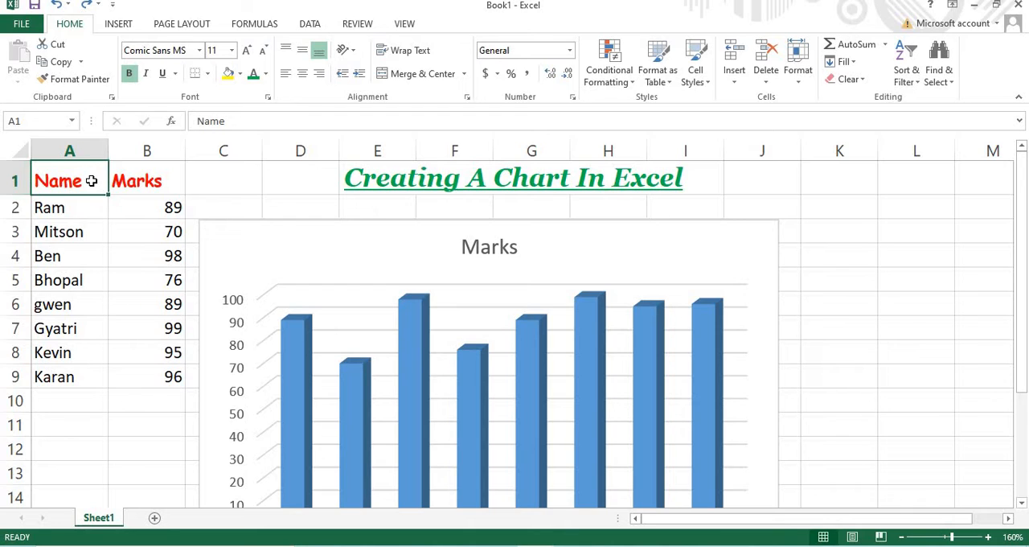
pyautogui.press('Down')
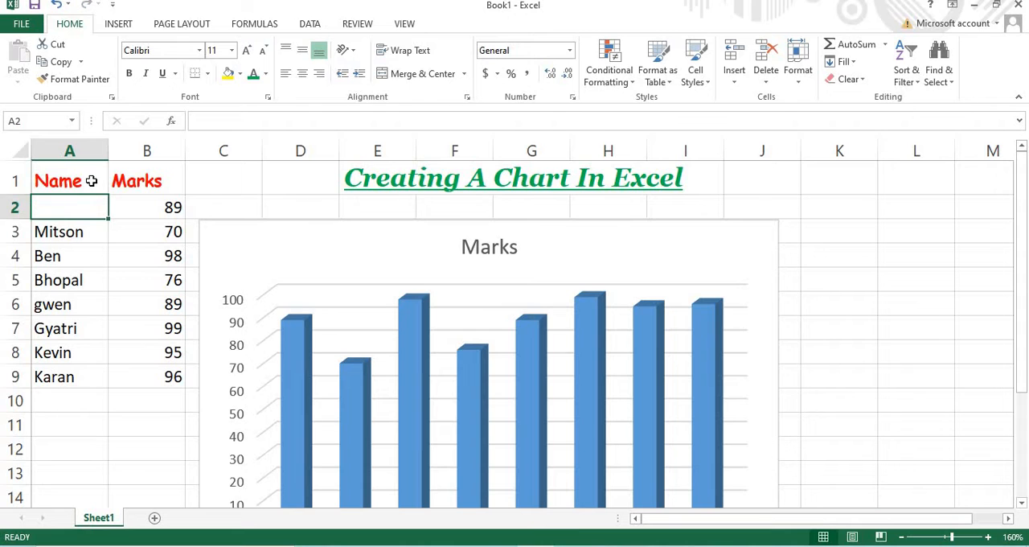
pyautogui.scroll(-2, 146, 192)
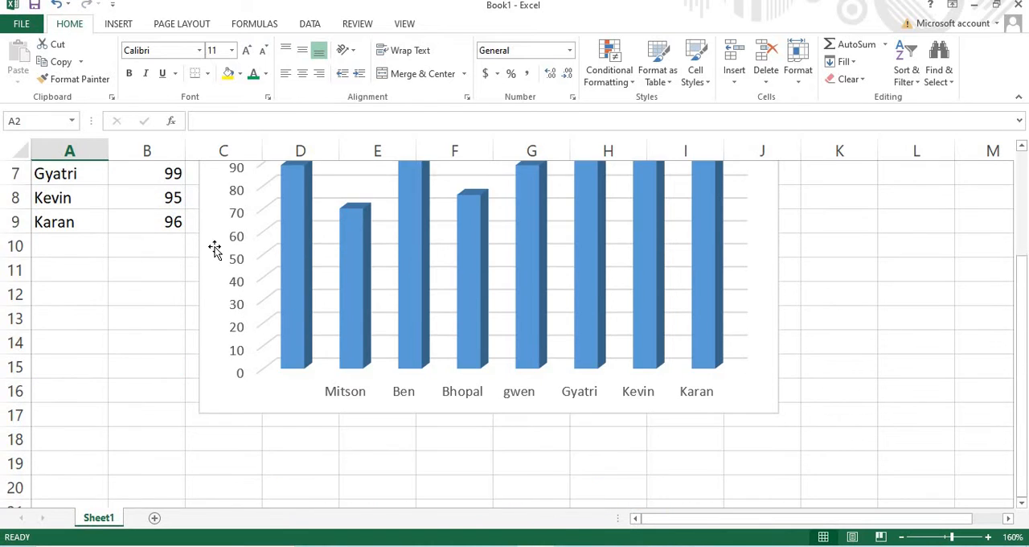
pyautogui.scroll(1, 217, 253)
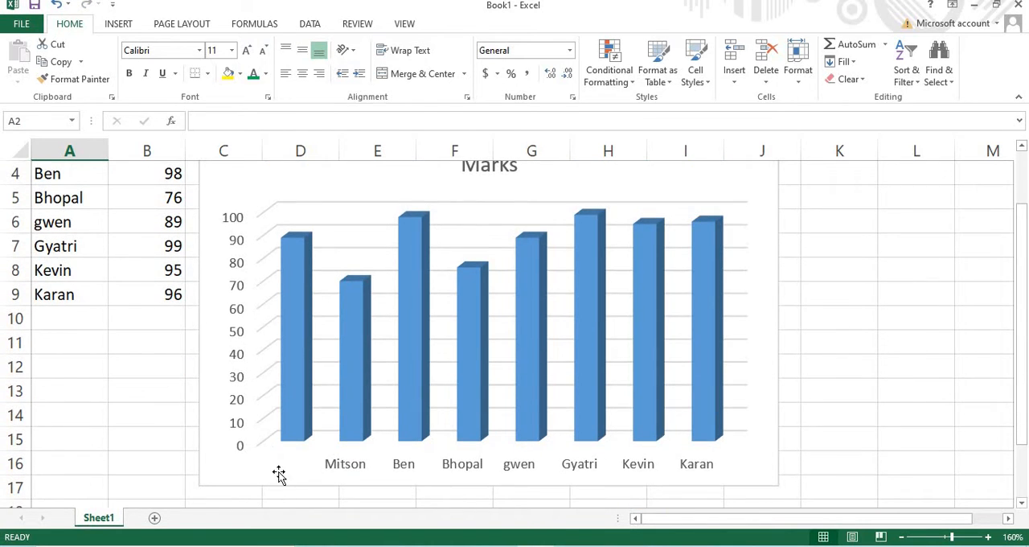
# Clear the first student's mark in cell B2 and the third student's name in cell A4
pyautogui.click(901, 537)
pyautogui.click(901, 537)
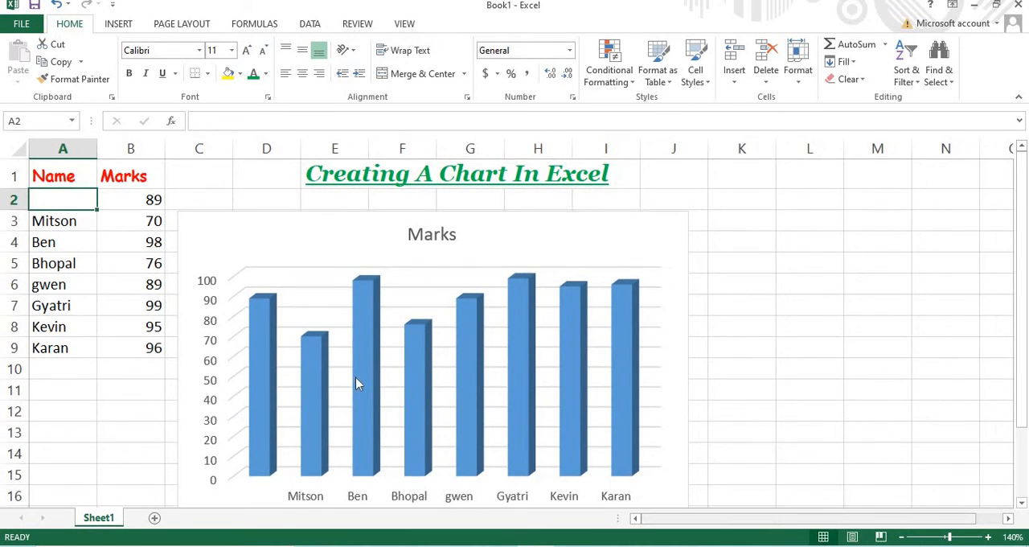
pyautogui.click(137, 201)
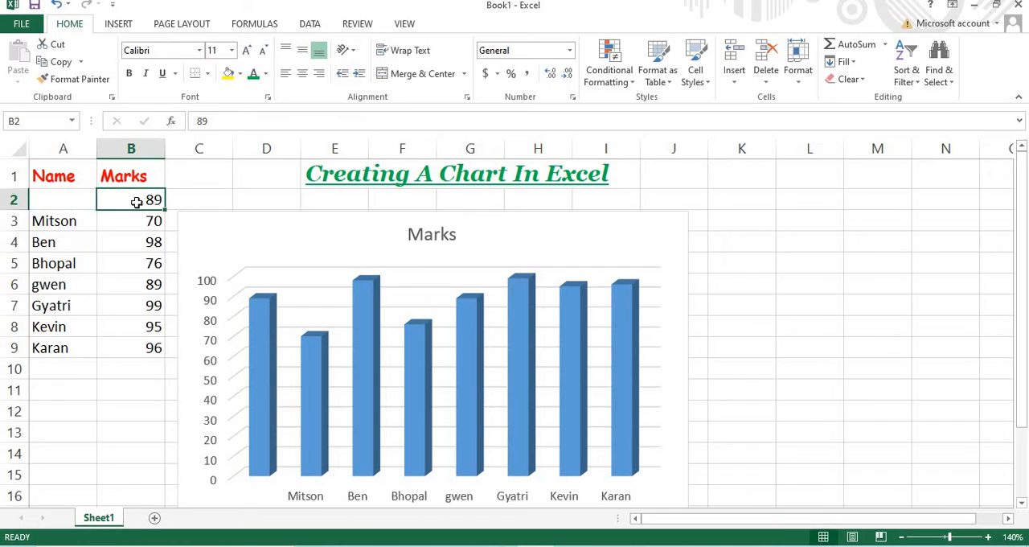
pyautogui.press('Delete')
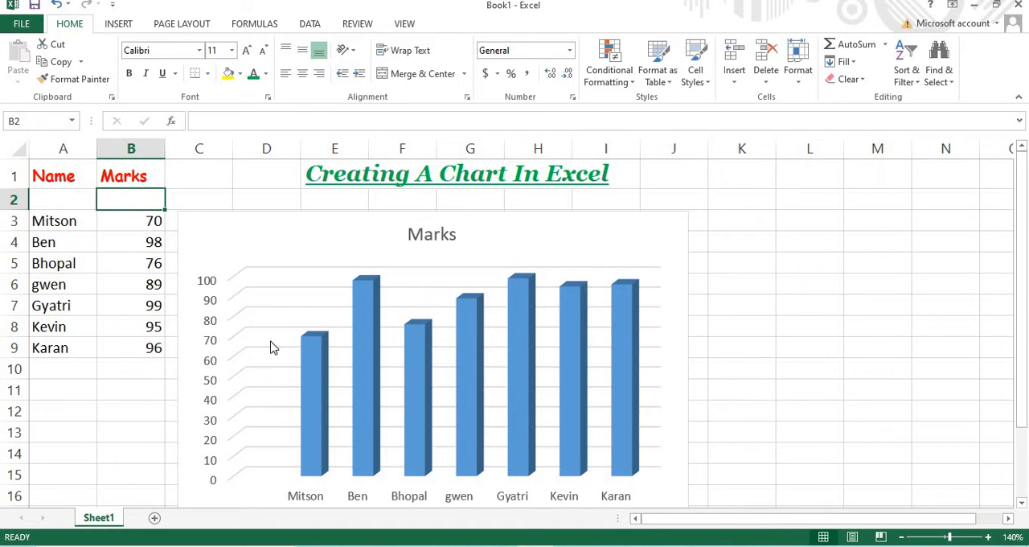
pyautogui.click(59, 251)
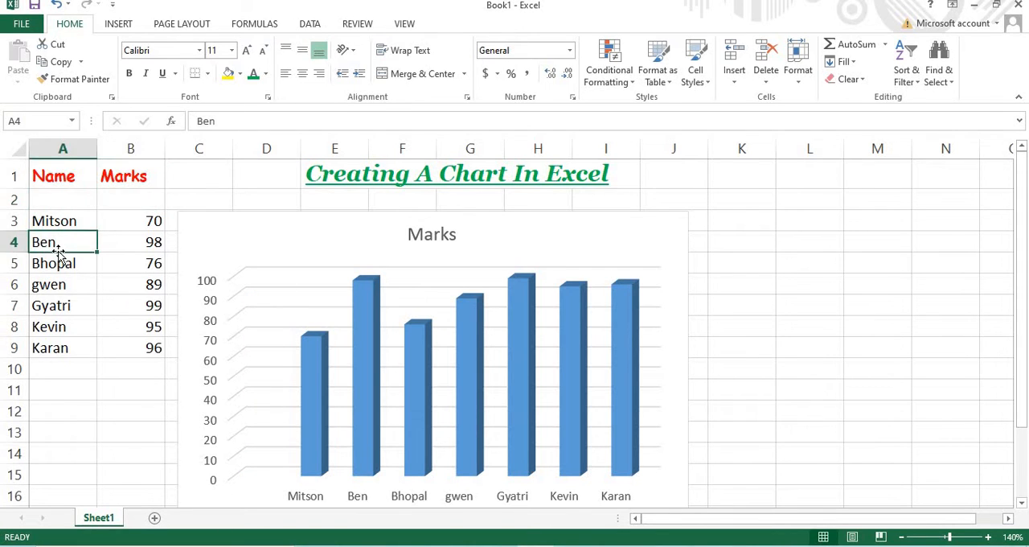
pyautogui.press('Delete')
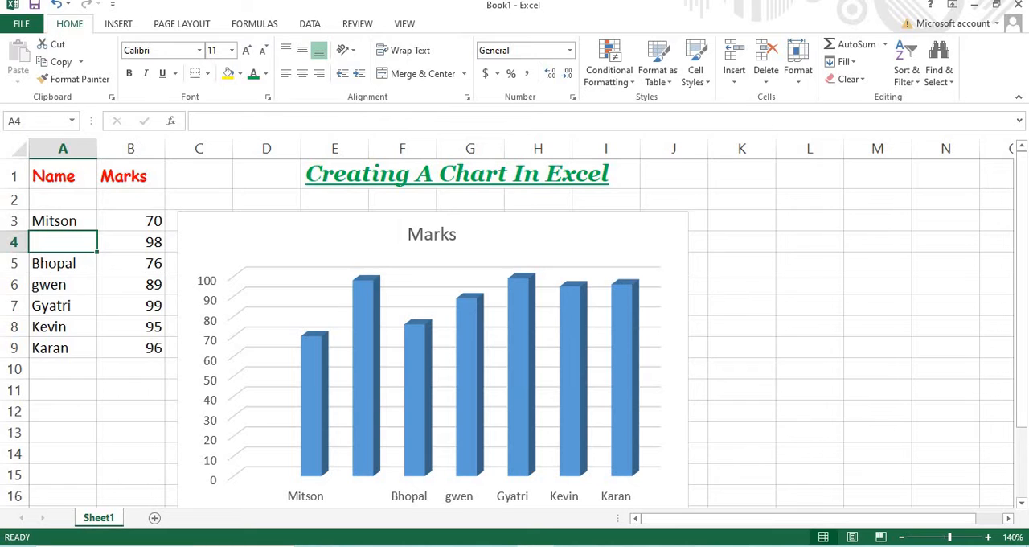
# Undo the deletions of the student names and the mark in the data table
pyautogui.click(58, 6)
pyautogui.click(58, 7)
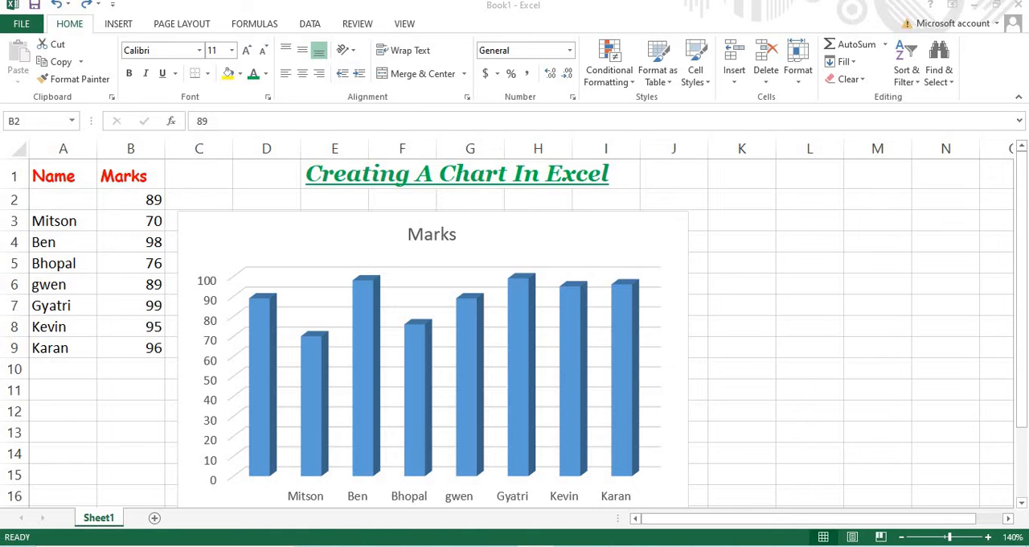
pyautogui.click(58, 7)
pyautogui.click(58, 7)
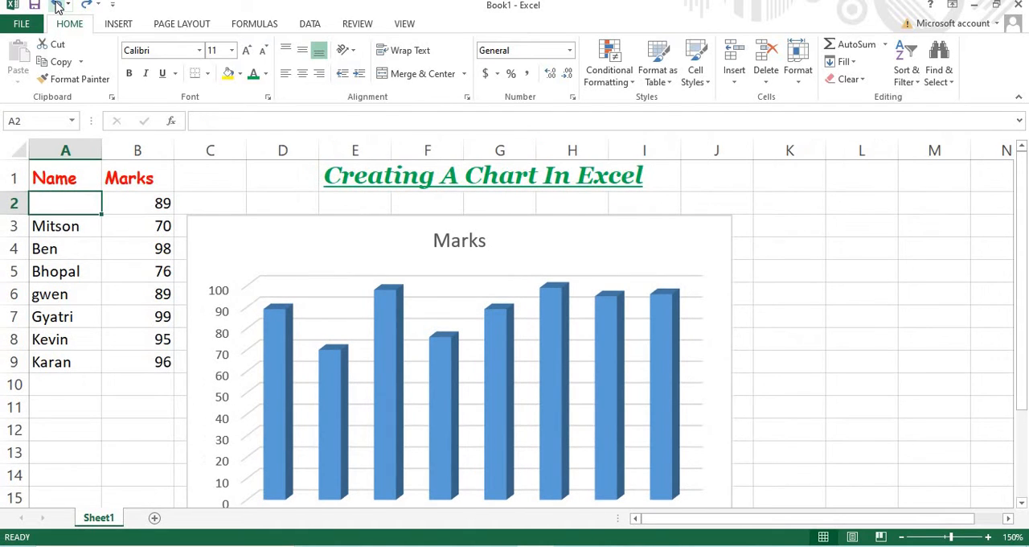
pyautogui.click(58, 7)
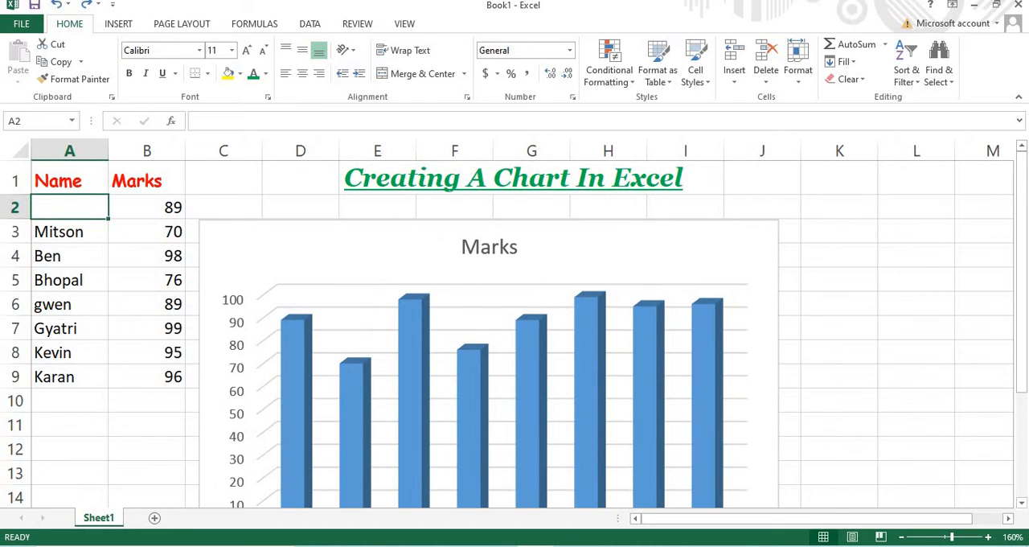
pyautogui.click(58, 7)
pyautogui.click(58, 7)
pyautogui.scroll(-2, 704, 391)
pyautogui.scroll(1, 704, 391)
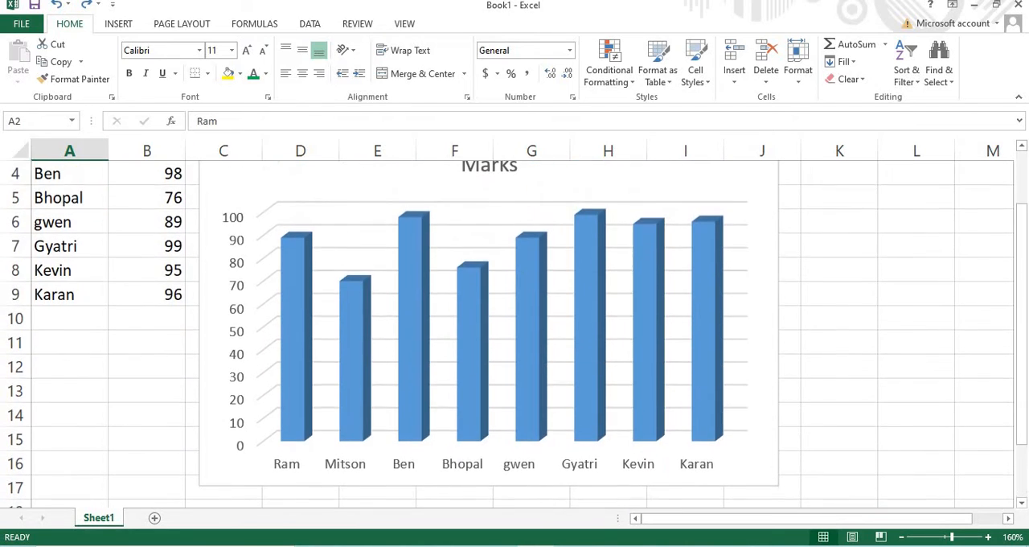
pyautogui.click(901, 536)
pyautogui.click(901, 536)
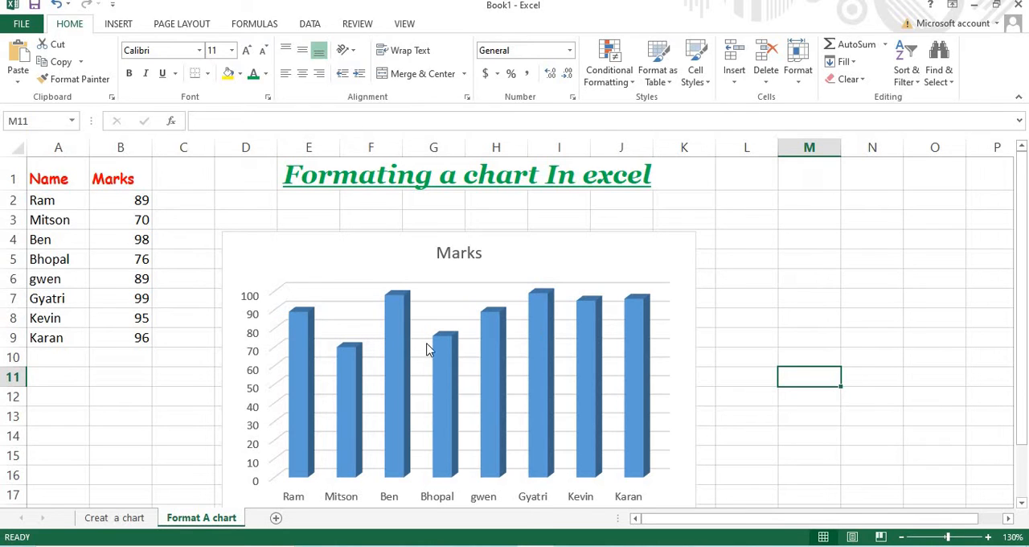
# Select the column series and gridlines on the Format A chart sheet, and view the commands available for the walls and gridlines
pyautogui.click(388, 377)
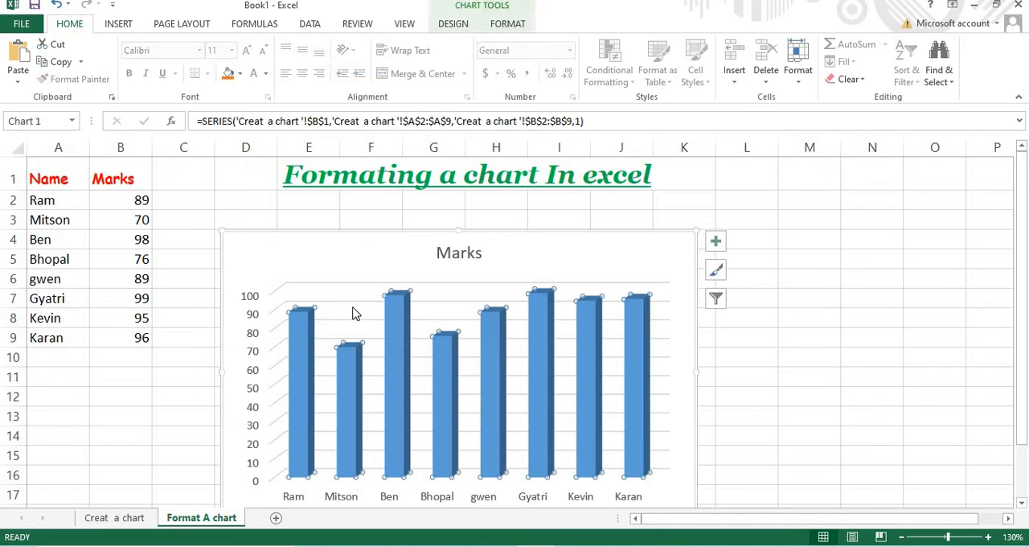
pyautogui.click(363, 411)
pyautogui.click(361, 404)
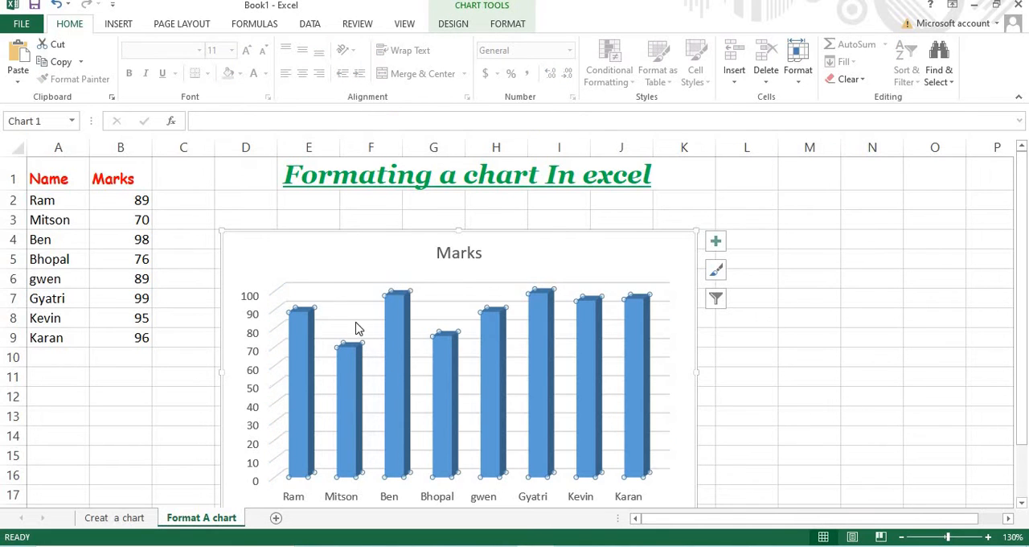
pyautogui.click(322, 284)
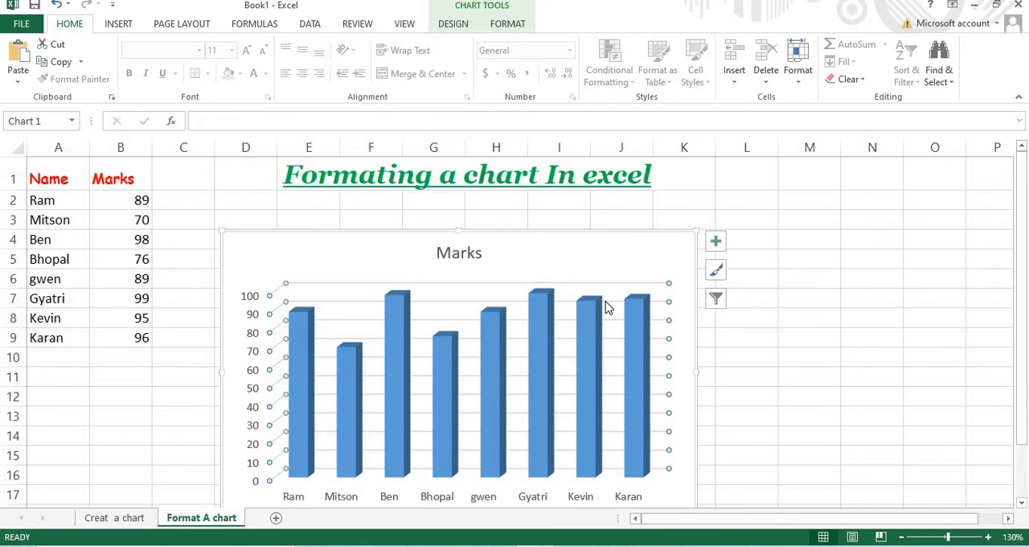
pyautogui.rightClick(567, 374)
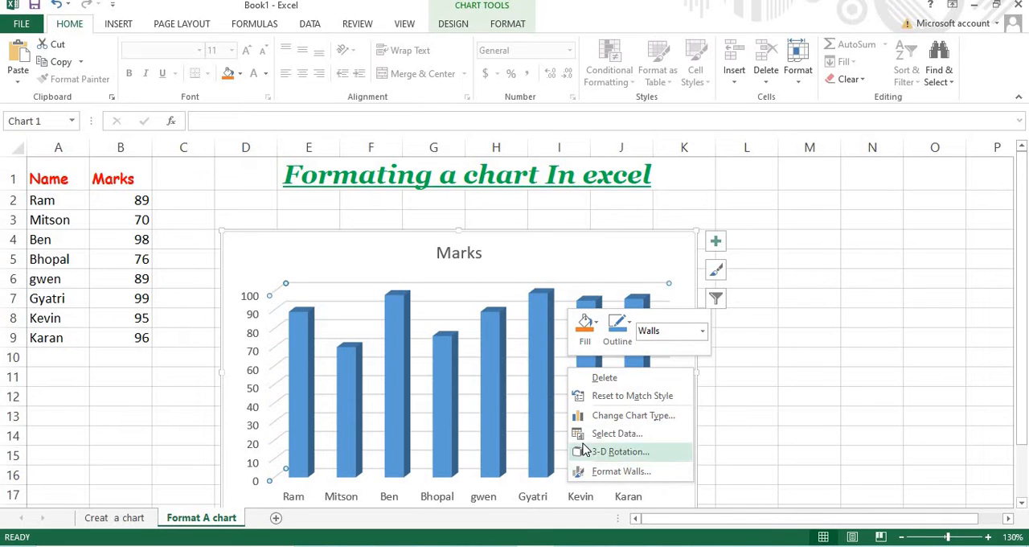
pyautogui.click(662, 298)
pyautogui.rightClick(659, 307)
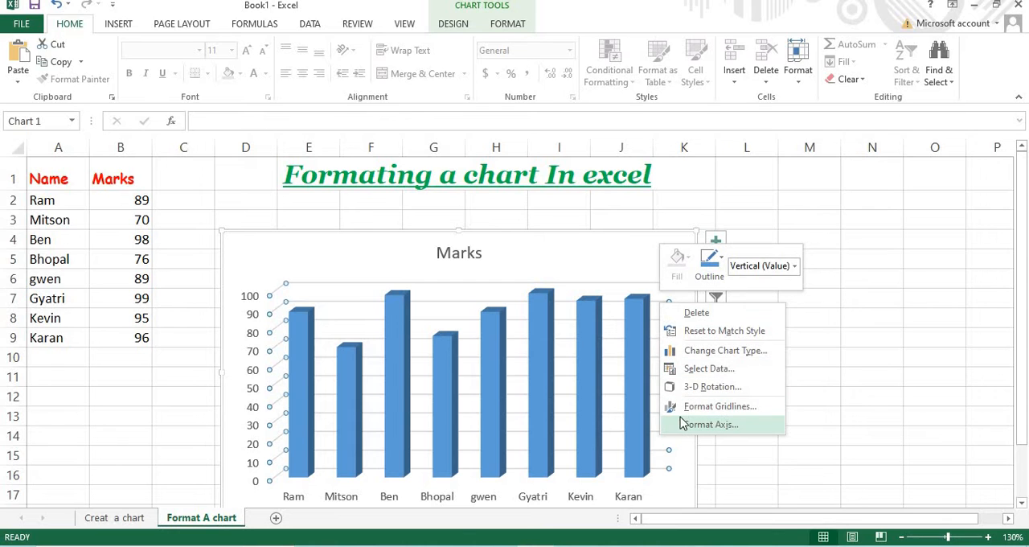
pyautogui.click(605, 302)
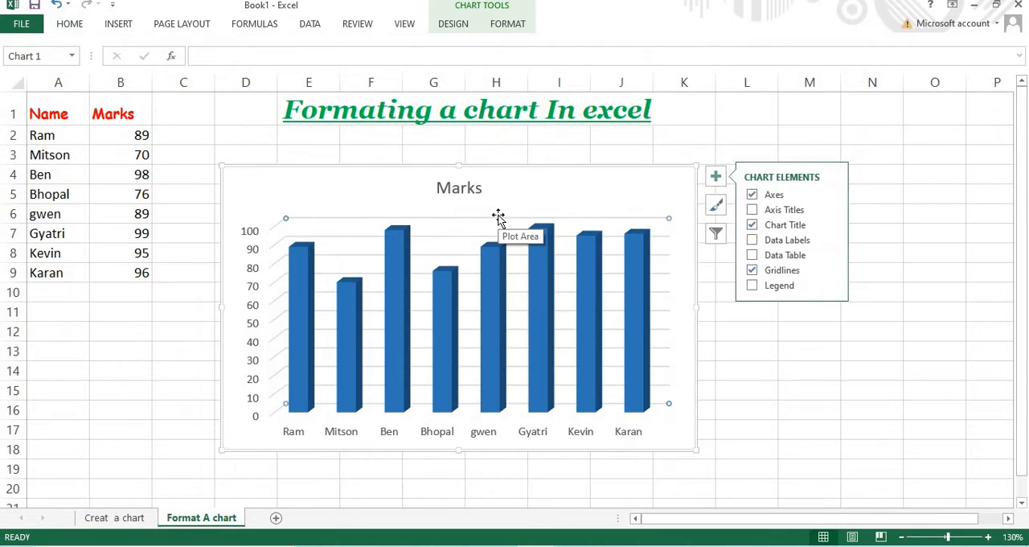
# Open the Format Plot Area settings for the chart and close the chart elements list
pyautogui.rightClick(460, 250)
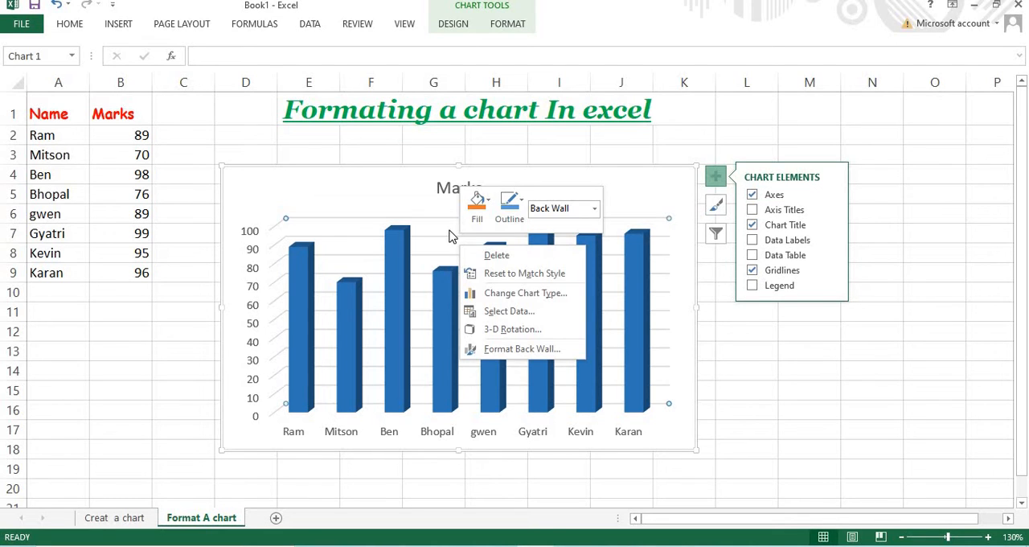
pyautogui.click(451, 234)
pyautogui.rightClick(454, 227)
pyautogui.rightClick(475, 419)
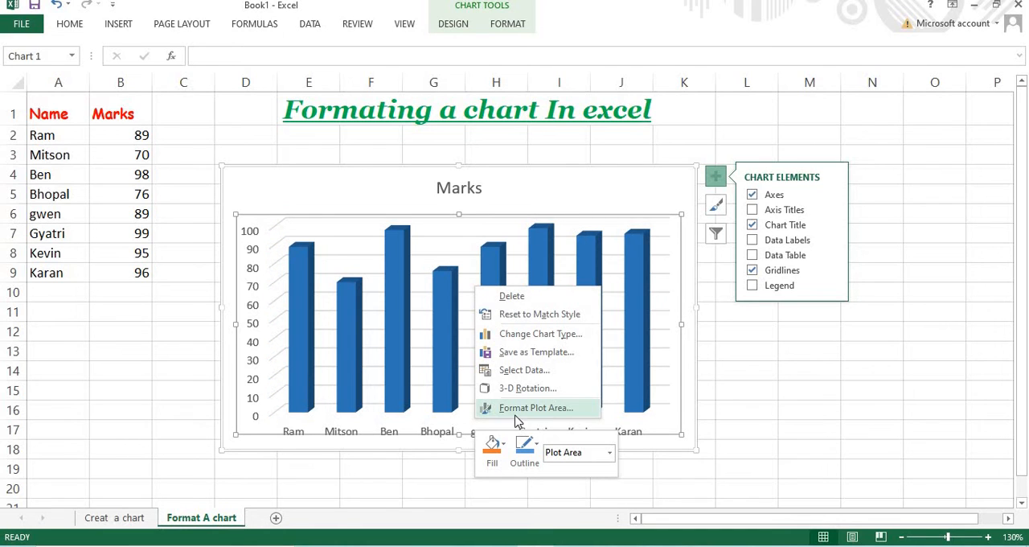
pyautogui.click(526, 410)
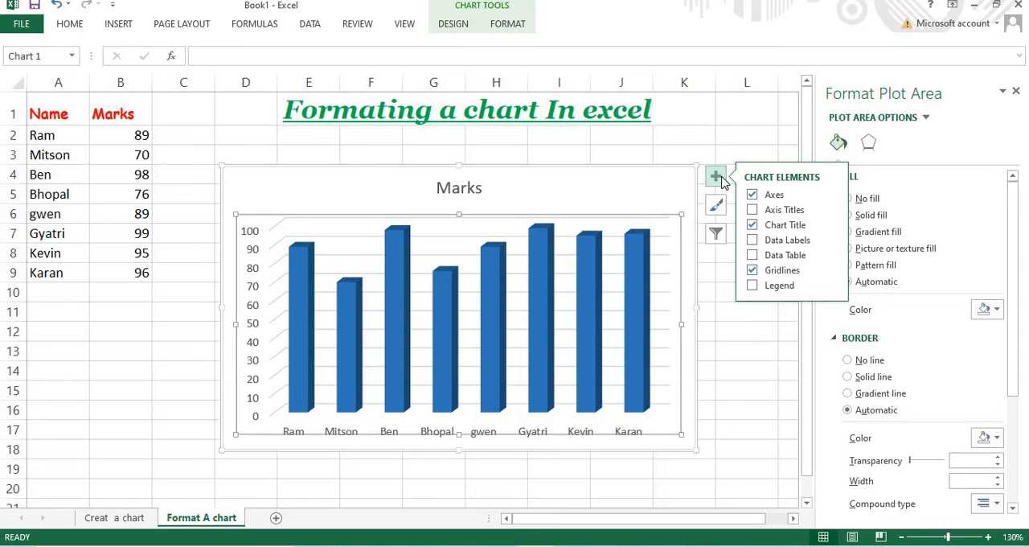
pyautogui.click(718, 179)
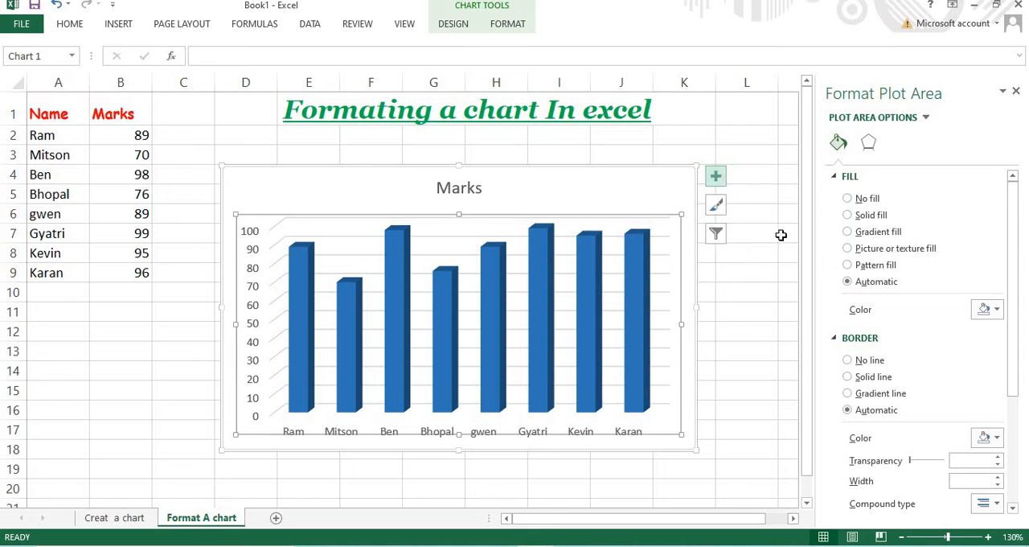
# Try a pattern fill on the plot area, and replace it with a partly transparent solid blue fill
pyautogui.click(848, 266)
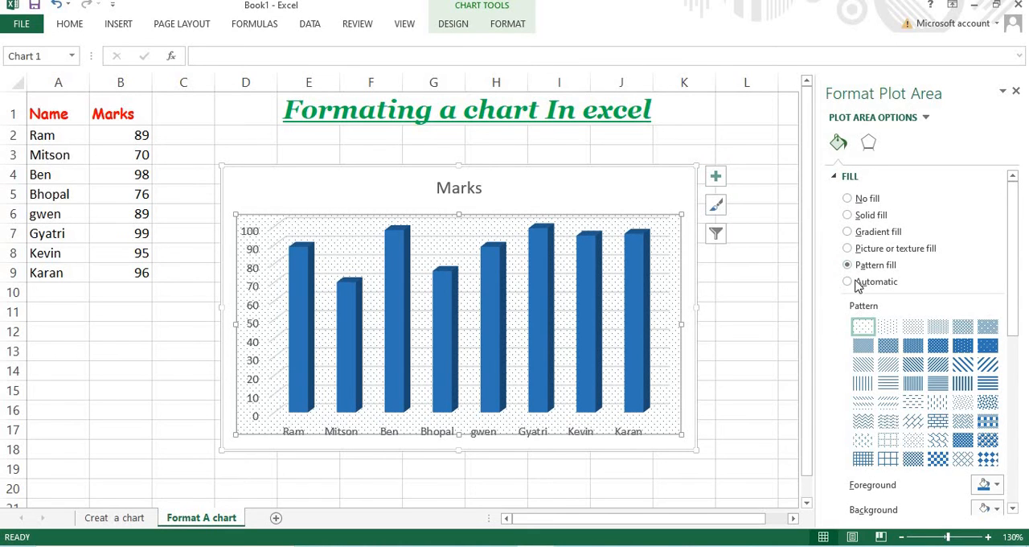
pyautogui.click(848, 214)
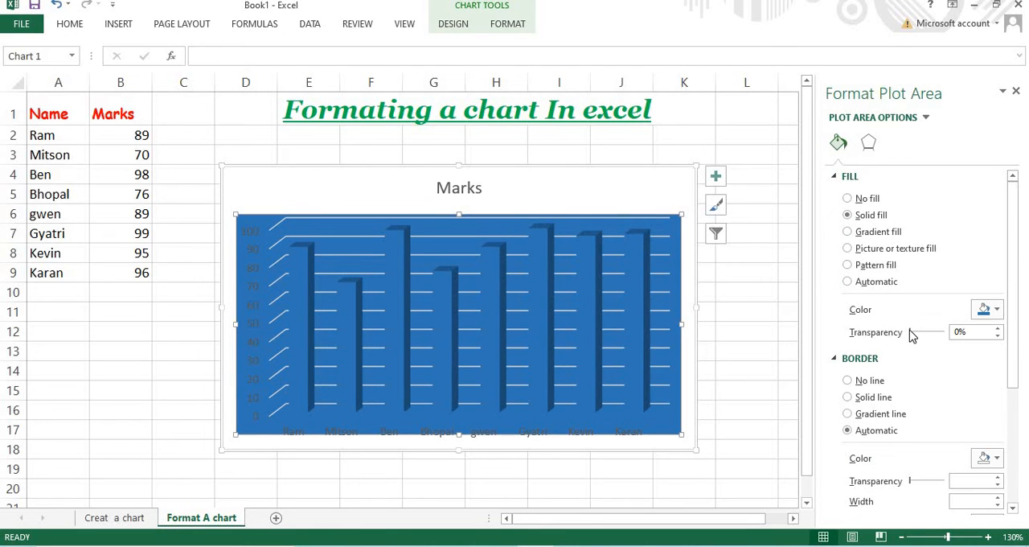
pyautogui.moveTo(920, 338)
pyautogui.mouseDown()
pyautogui.moveTo(940, 335)
pyautogui.moveTo(914, 333)
pyautogui.moveTo(929, 335)
pyautogui.mouseUp()
pyautogui.click(997, 311)
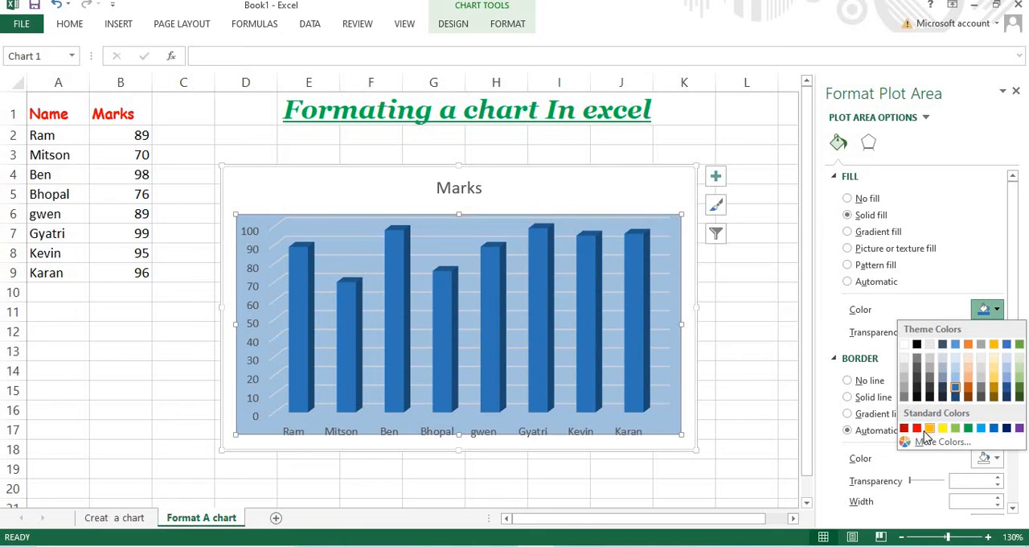
# Apply a linear gradient fill to the plot area and adjust its gradient stops, removing extra ones and placing one at 72%
pyautogui.click(848, 232)
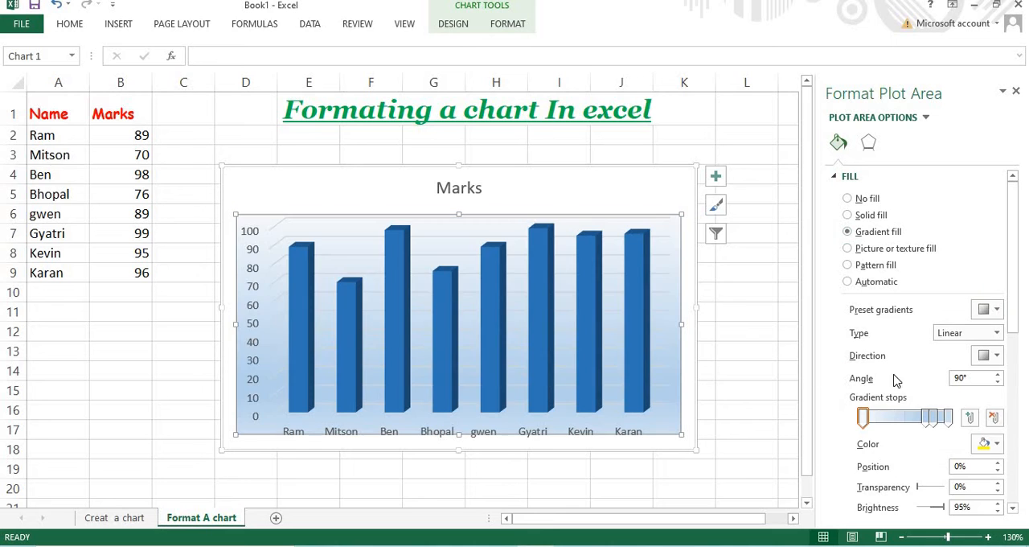
pyautogui.moveTo(932, 422)
pyautogui.mouseDown()
pyautogui.moveTo(863, 412)
pyautogui.moveTo(921, 413)
pyautogui.moveTo(878, 417)
pyautogui.moveTo(931, 426)
pyautogui.moveTo(927, 415)
pyautogui.moveTo(864, 430)
pyautogui.moveTo(880, 418)
pyautogui.moveTo(945, 419)
pyautogui.moveTo(923, 418)
pyautogui.mouseUp()
pyautogui.click(995, 417)
pyautogui.click(919, 431)
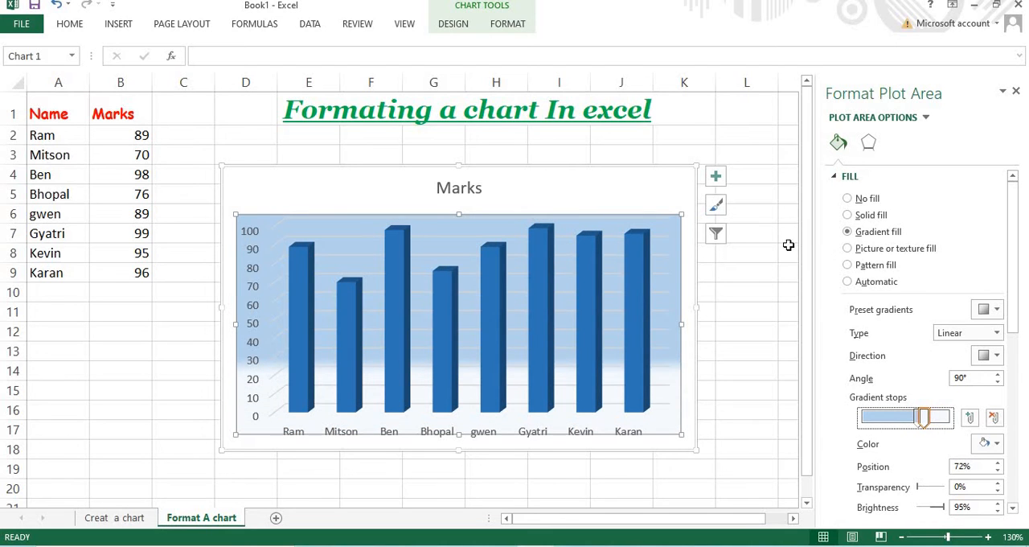
# Apply a picture or texture fill to the plot area and look through its tiling and border options
pyautogui.click(847, 248)
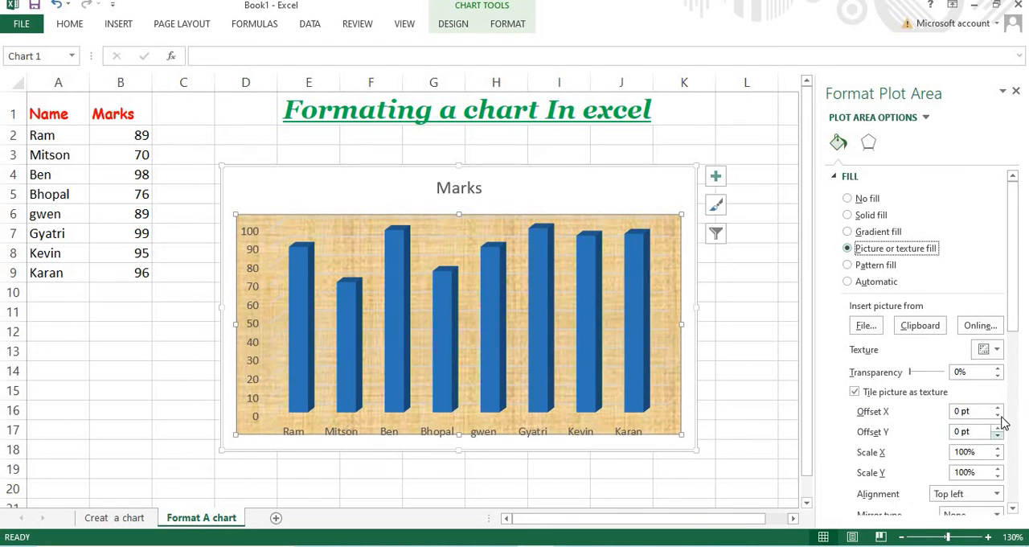
pyautogui.scroll(-5, 993, 413)
pyautogui.scroll(-4, 980, 411)
pyautogui.scroll(6, 976, 413)
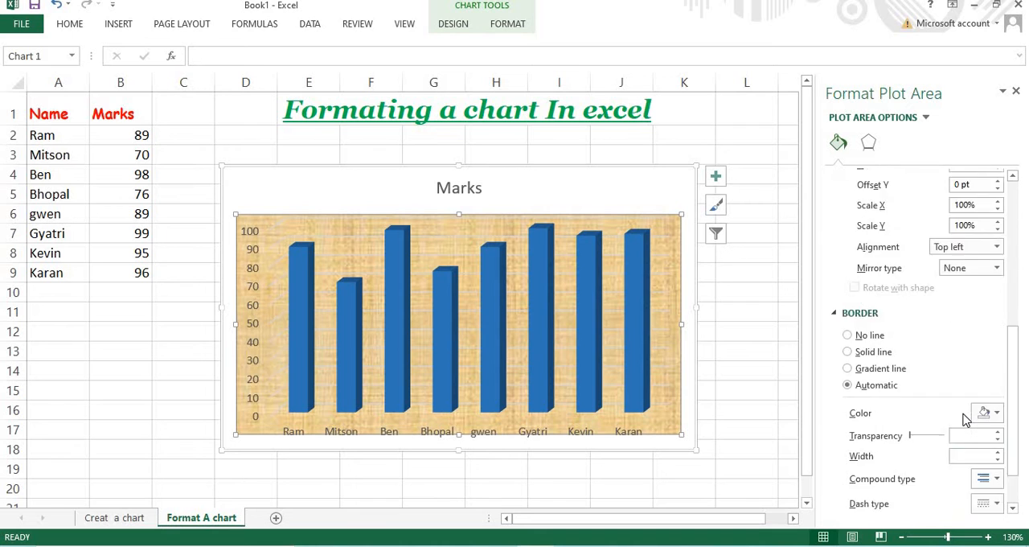
pyautogui.scroll(3, 967, 418)
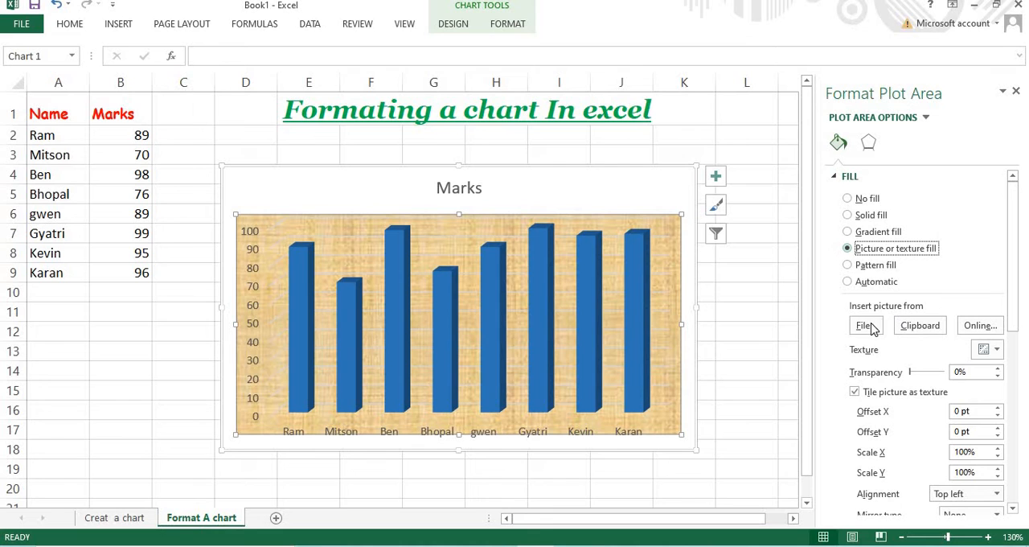
# Search Bing online images for "Jute" as a picture fill for the plot area
pyautogui.click(976, 326)
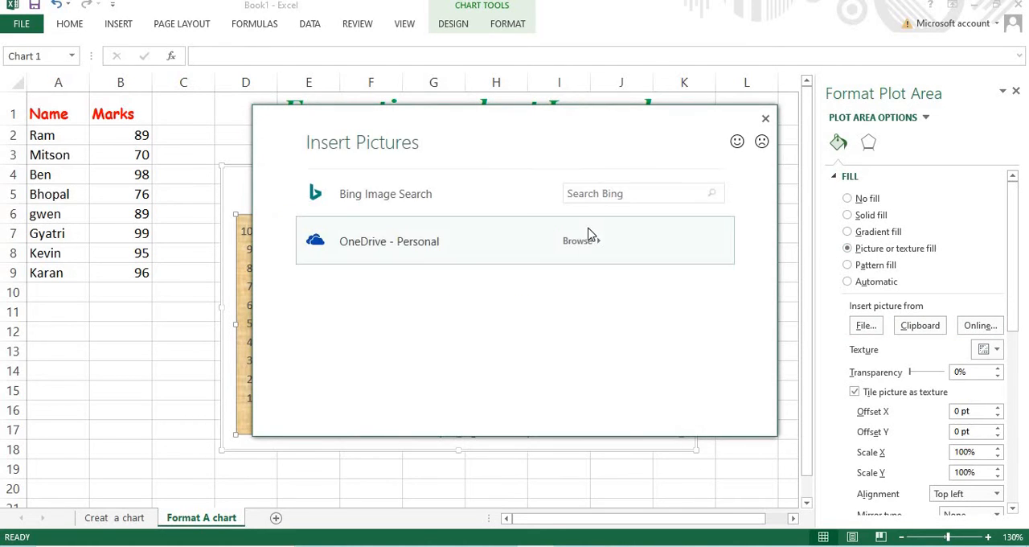
pyautogui.click(657, 193)
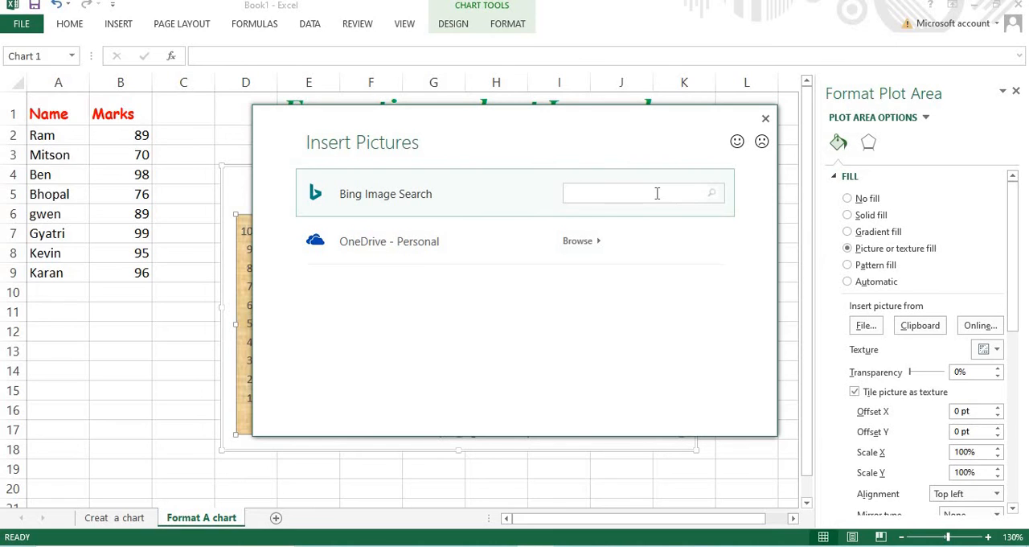
pyautogui.press('capslock')
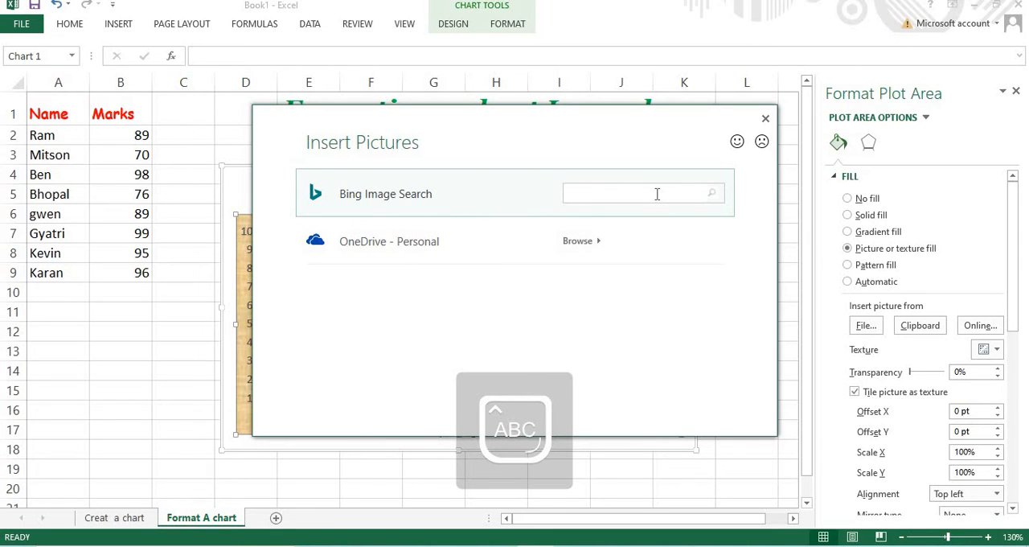
pyautogui.press('capslock')
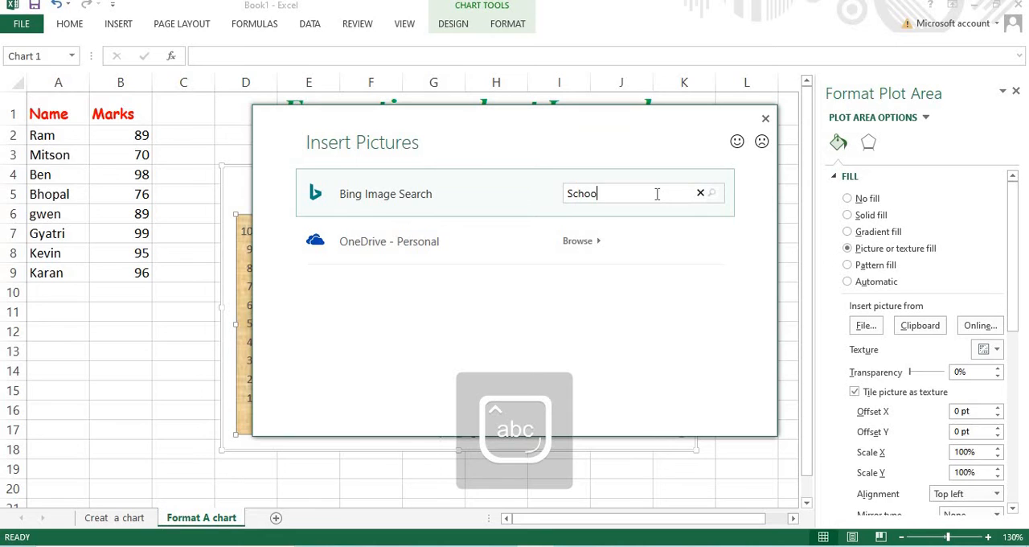
pyautogui.press('capslock')
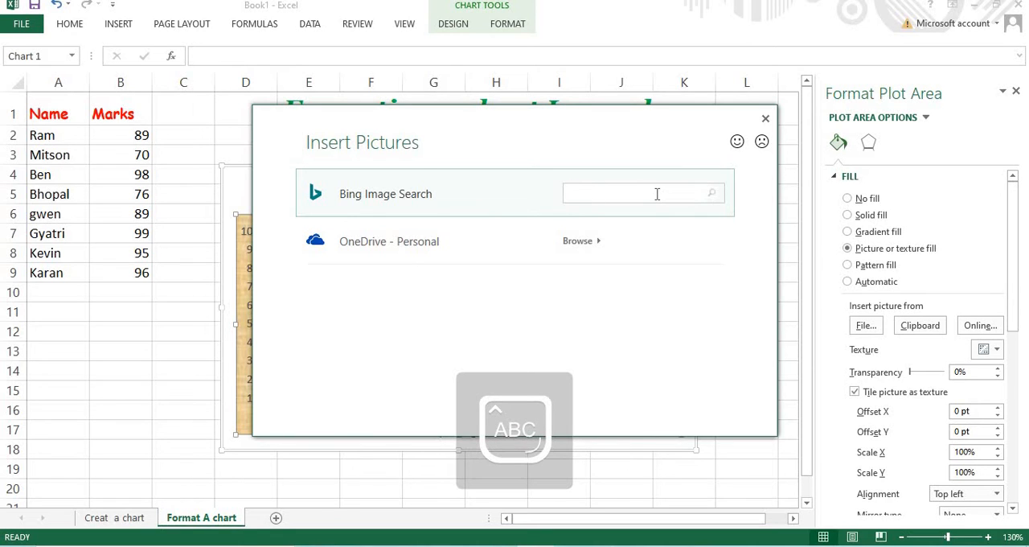
pyautogui.press('capslock')
pyautogui.write('ute')
pyautogui.press('Return')
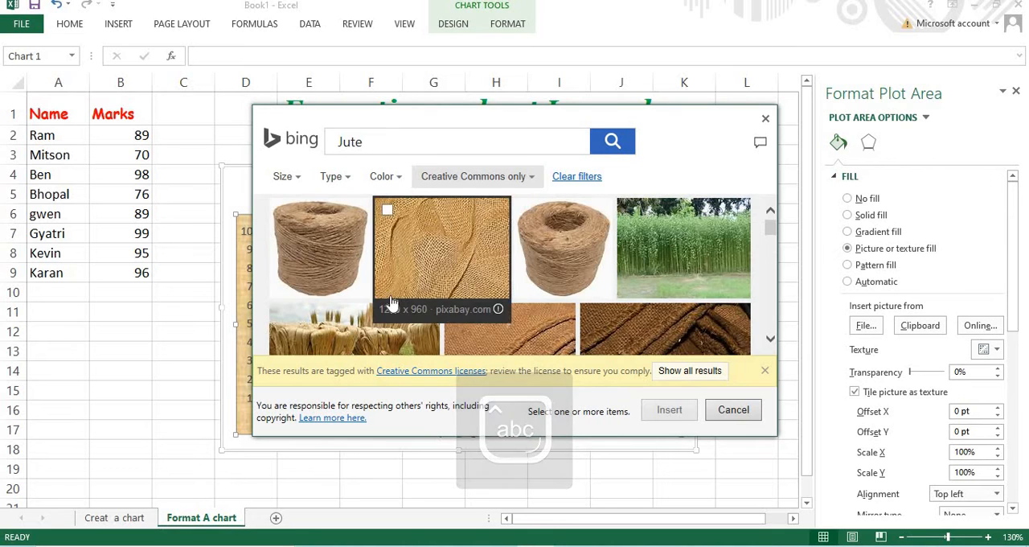
# Try to insert a woven jute picture from the results, retry the download, and close the online picture search
pyautogui.scroll(-5, 476, 284)
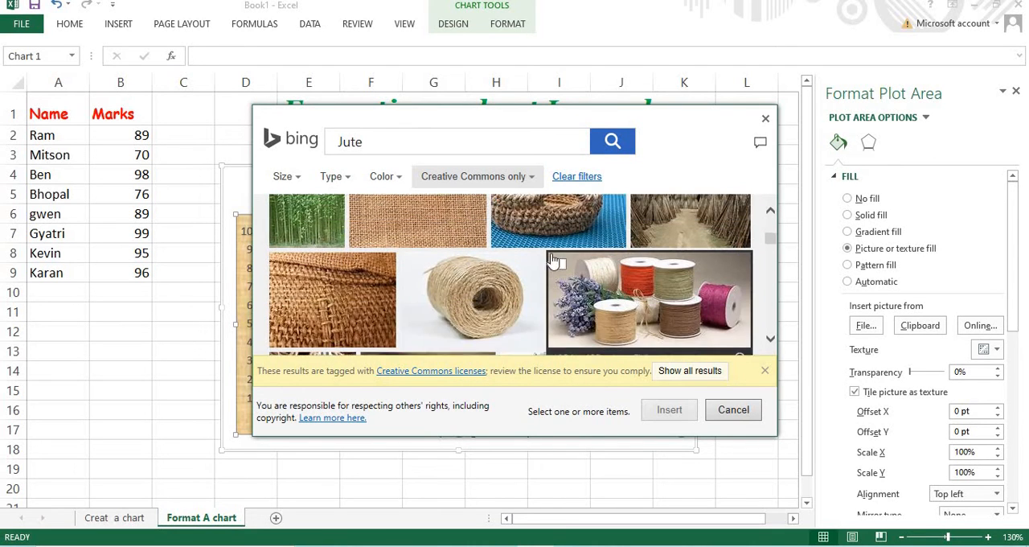
pyautogui.click(443, 260)
pyautogui.click(661, 413)
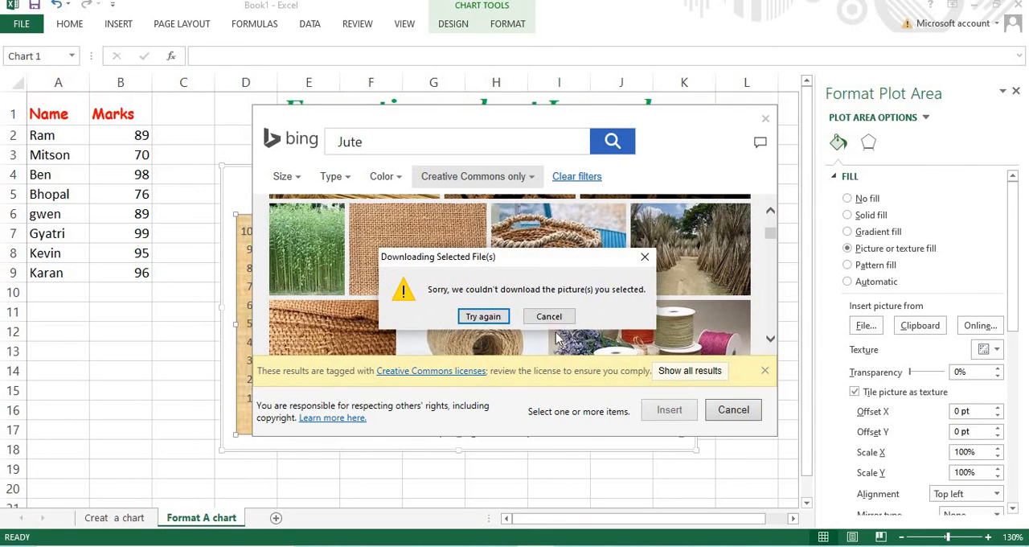
pyautogui.click(483, 316)
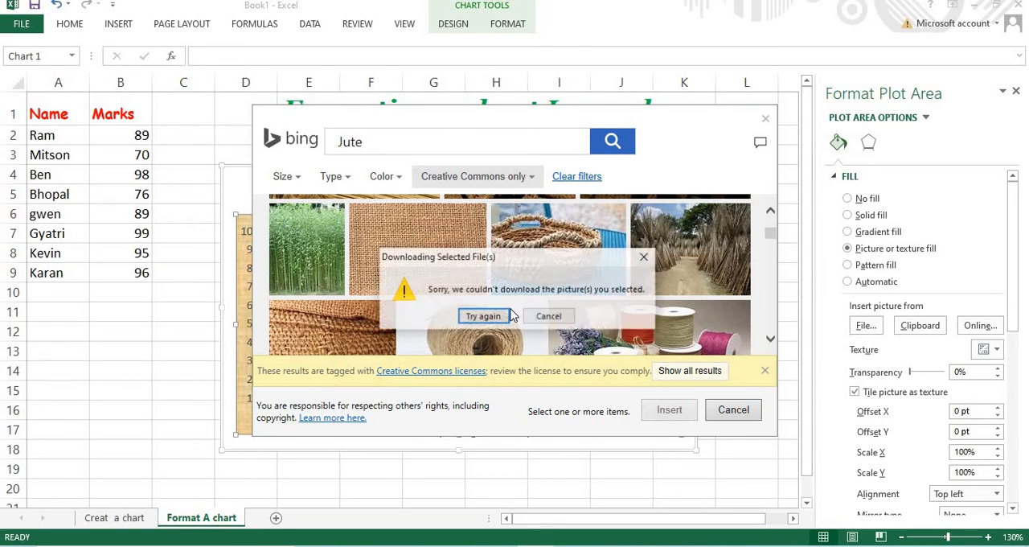
pyautogui.click(548, 319)
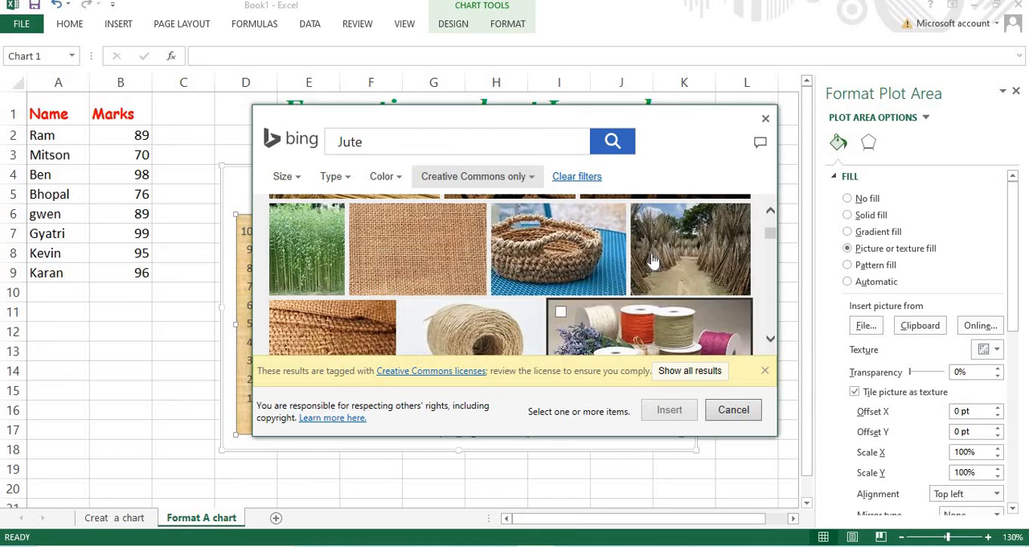
pyautogui.click(765, 118)
# Fill the plot area with the clipboard picture, replace it with a pattern fill, and try the horizontal brick pattern
pyautogui.click(932, 325)
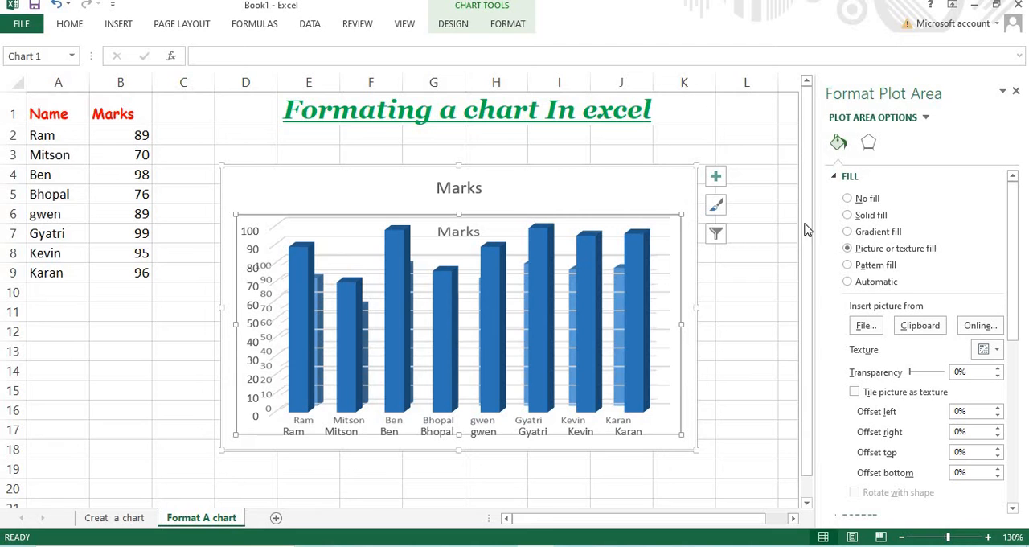
pyautogui.click(848, 265)
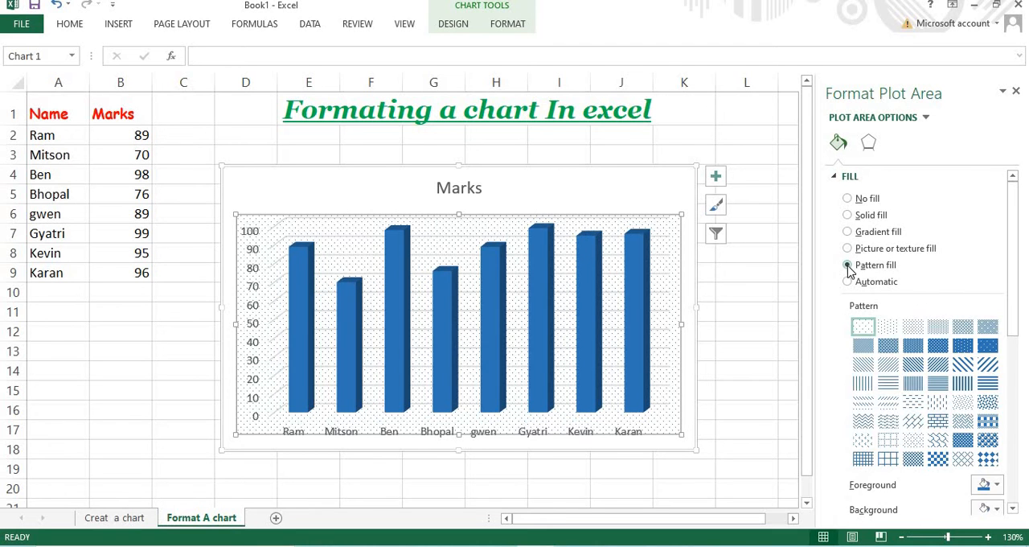
pyautogui.scroll(-5, 935, 351)
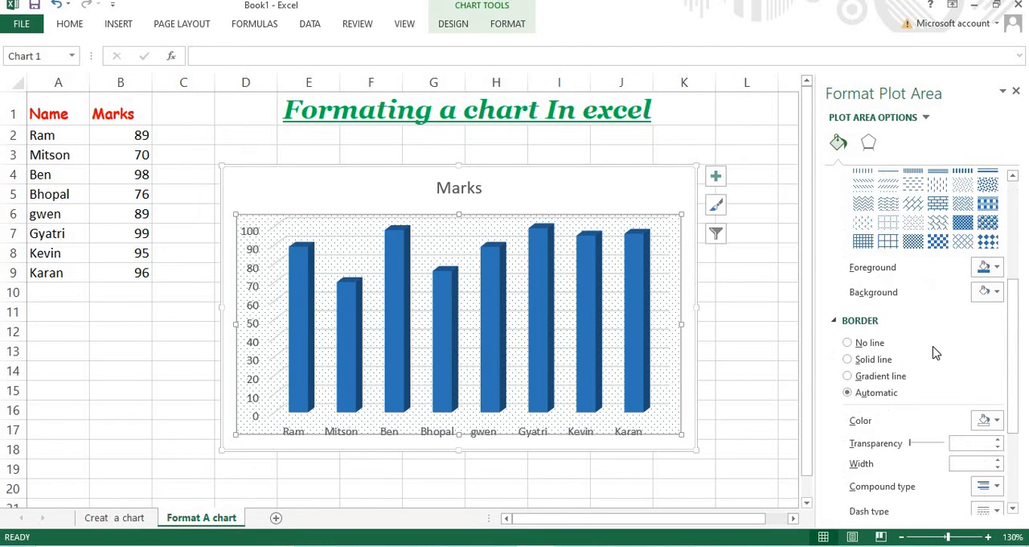
pyautogui.scroll(4, 935, 351)
pyautogui.scroll(-2, 933, 353)
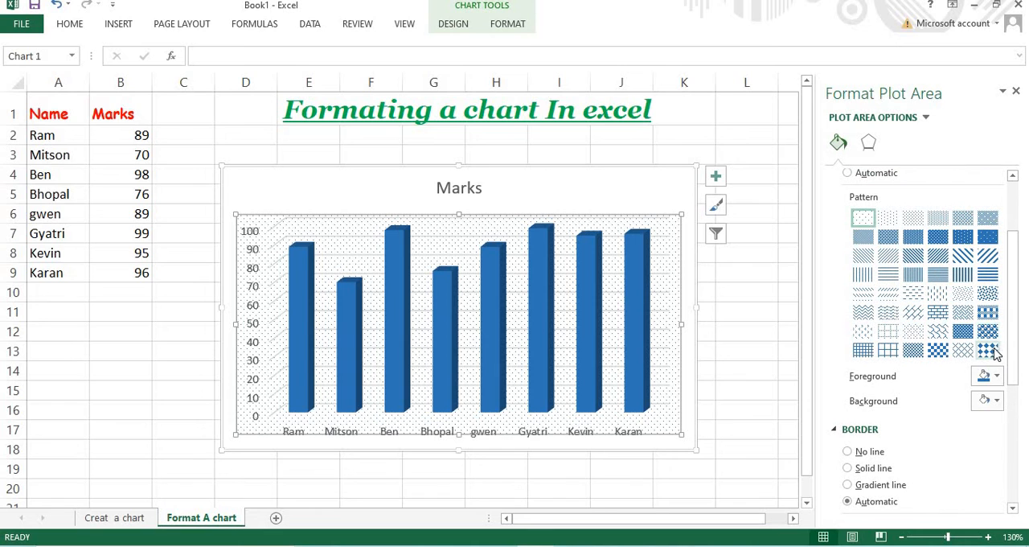
pyautogui.click(963, 330)
pyautogui.click(962, 315)
pyautogui.click(932, 309)
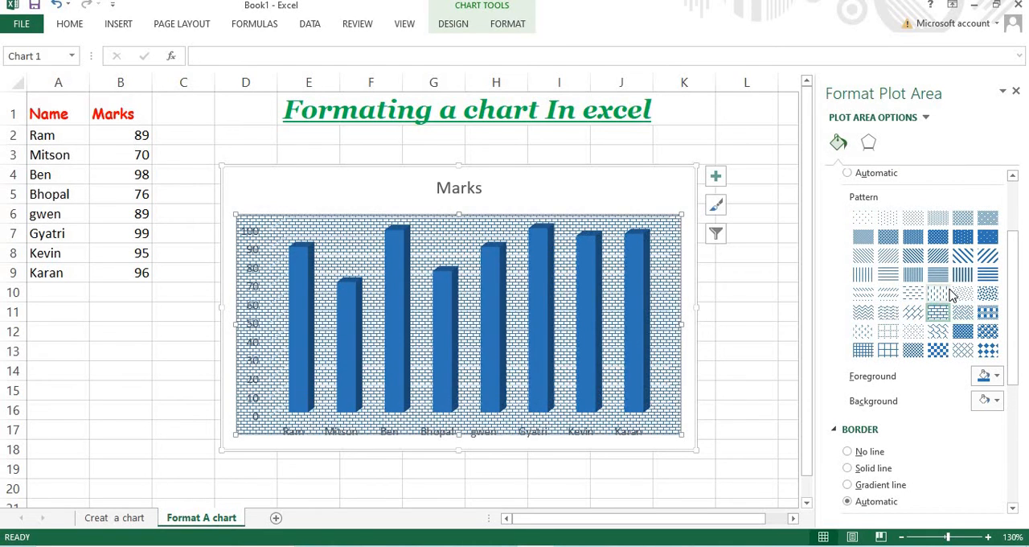
pyautogui.click(945, 292)
# Try several line and dot patterns on the plot area and choose the dotted grid pattern
pyautogui.scroll(3, 924, 368)
pyautogui.click(890, 386)
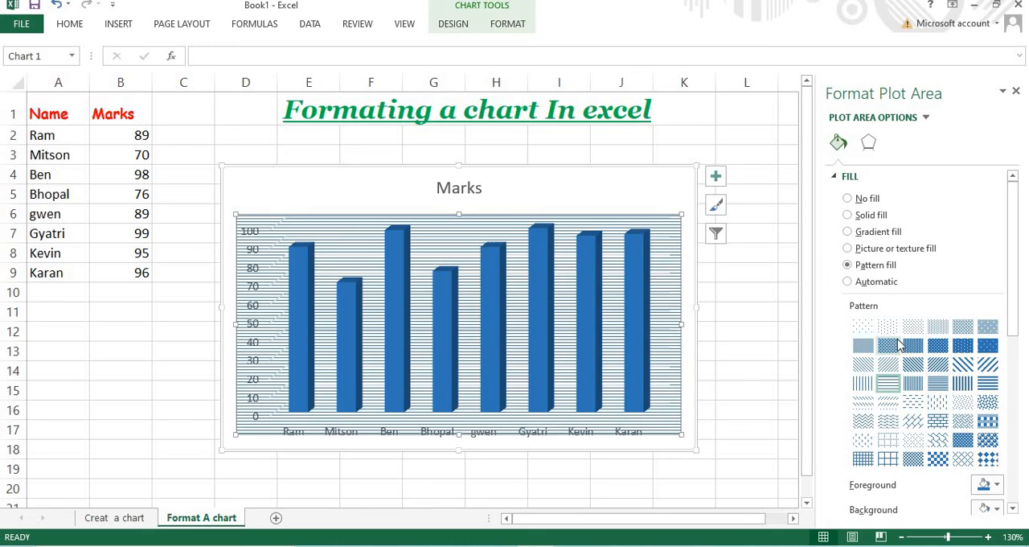
pyautogui.click(895, 346)
pyautogui.click(921, 327)
pyautogui.click(940, 328)
pyautogui.click(964, 346)
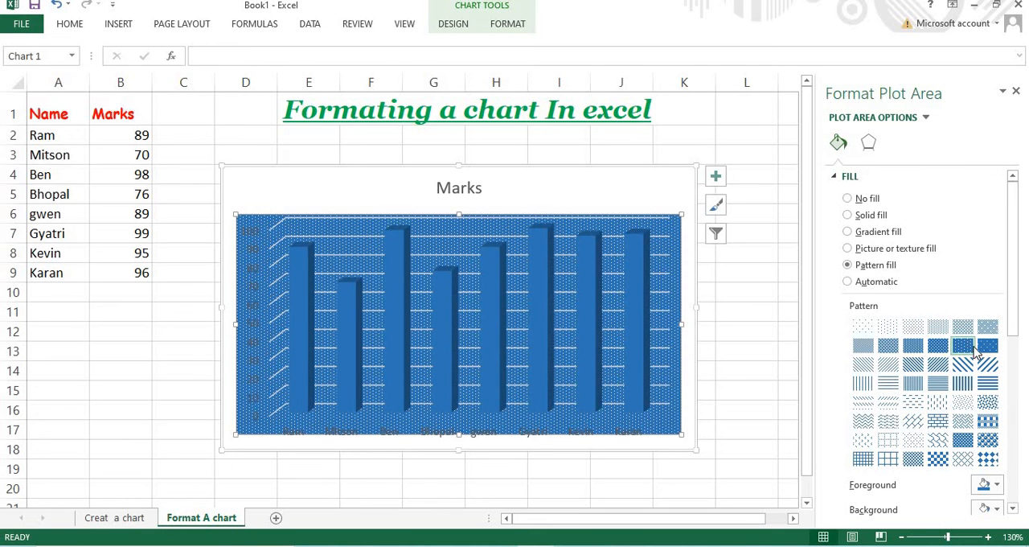
pyautogui.click(889, 384)
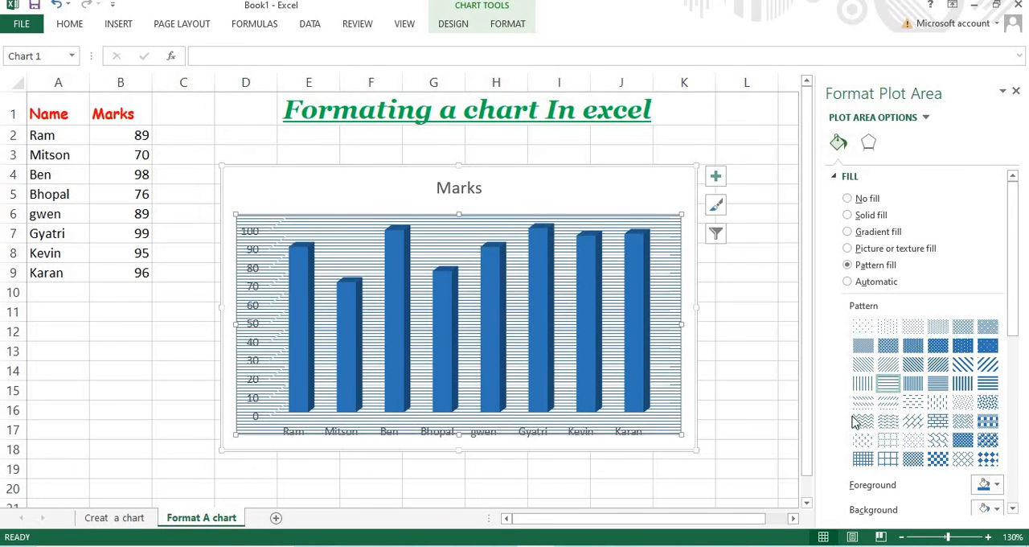
pyautogui.click(863, 385)
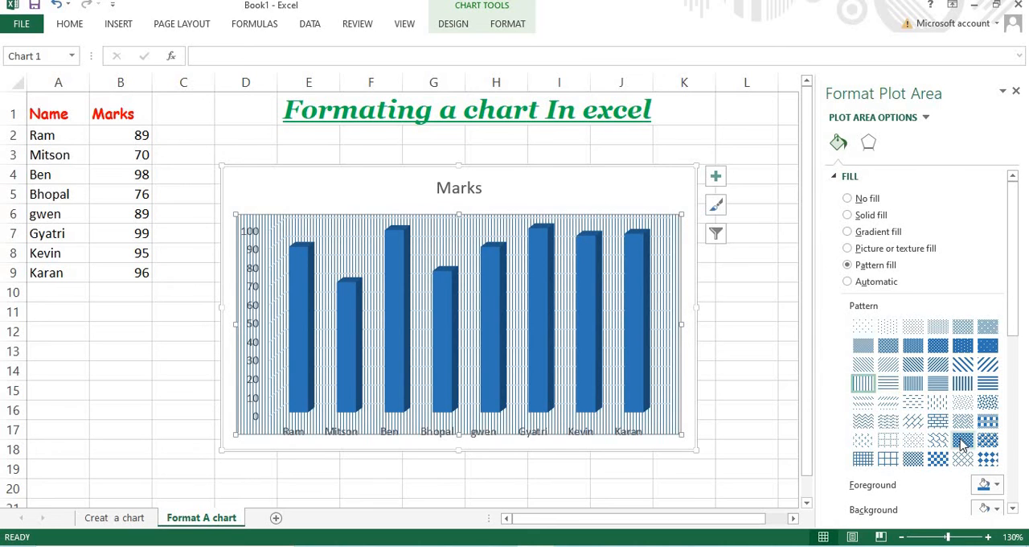
pyautogui.click(888, 458)
pyautogui.click(887, 439)
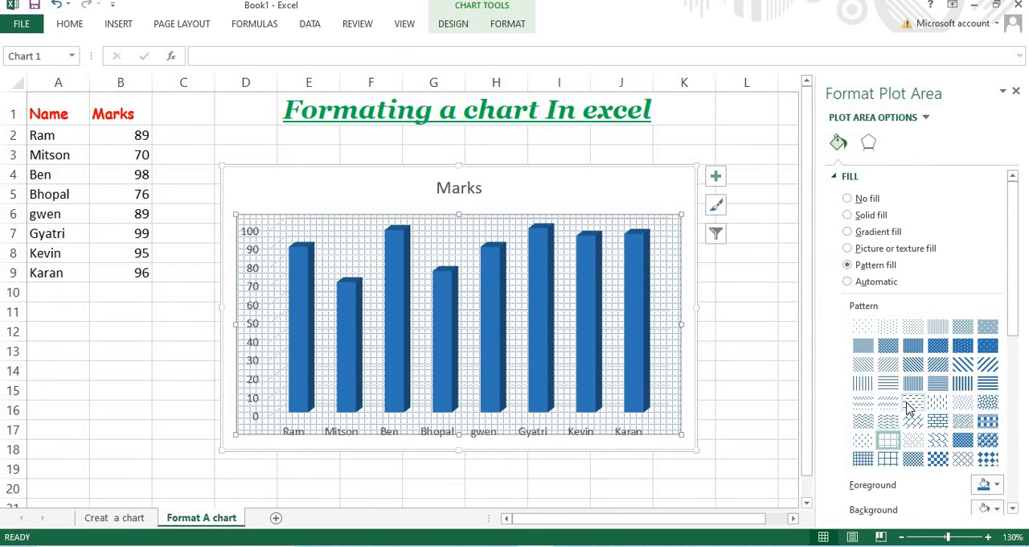
# Try a grey background for the grid pattern, and change the background colour to light blue
pyautogui.scroll(-3, 908, 413)
pyautogui.click(993, 330)
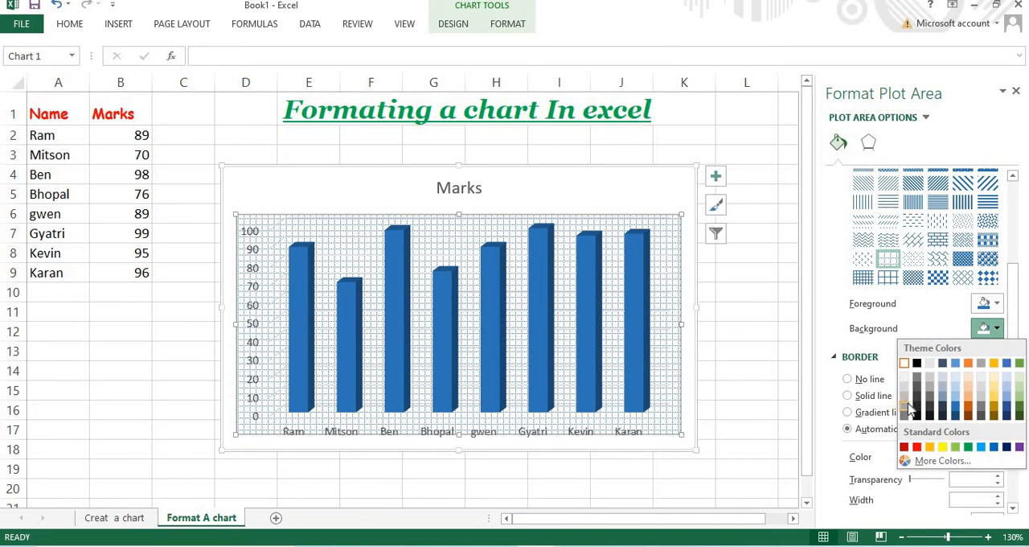
pyautogui.click(906, 406)
pyautogui.scroll(1, 868, 322)
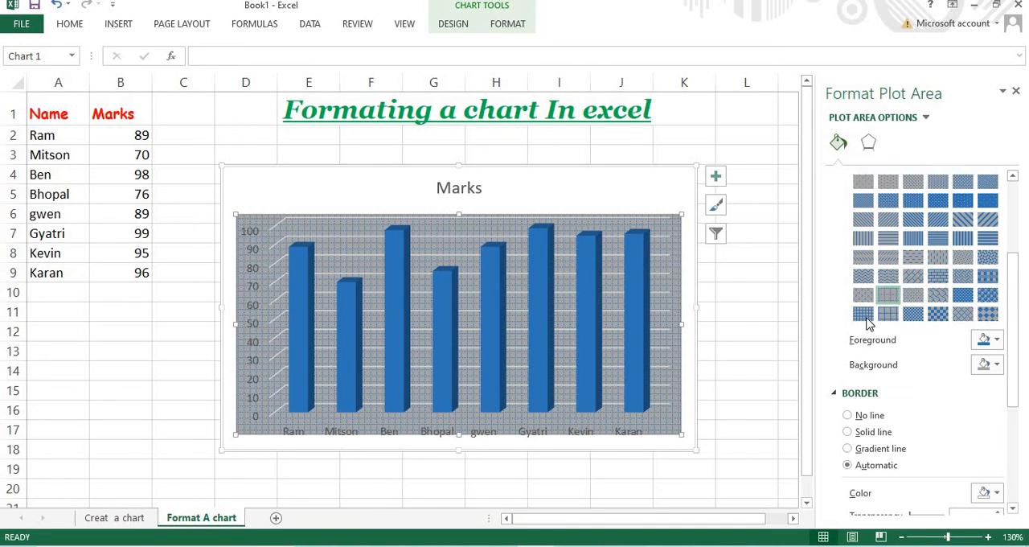
pyautogui.click(995, 365)
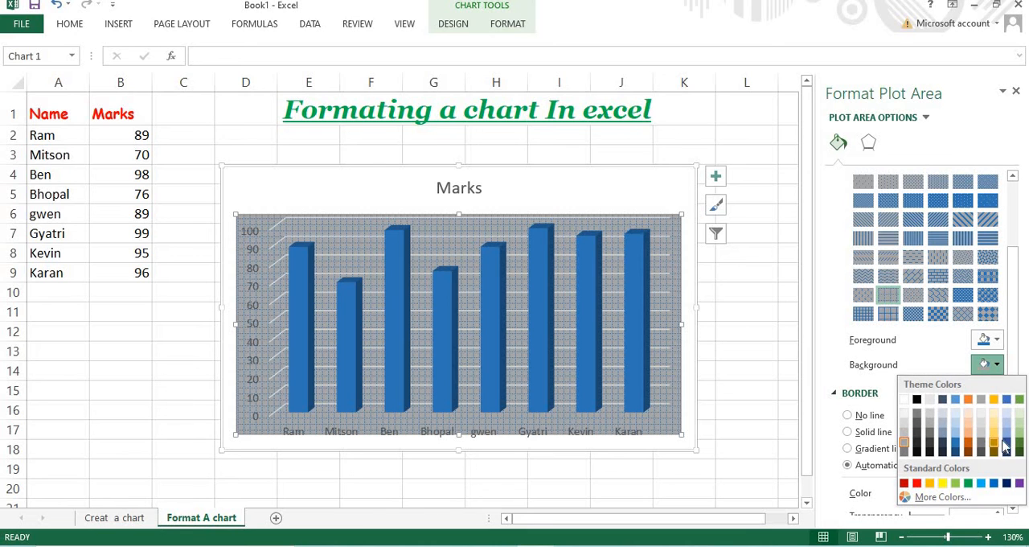
pyautogui.click(1004, 427)
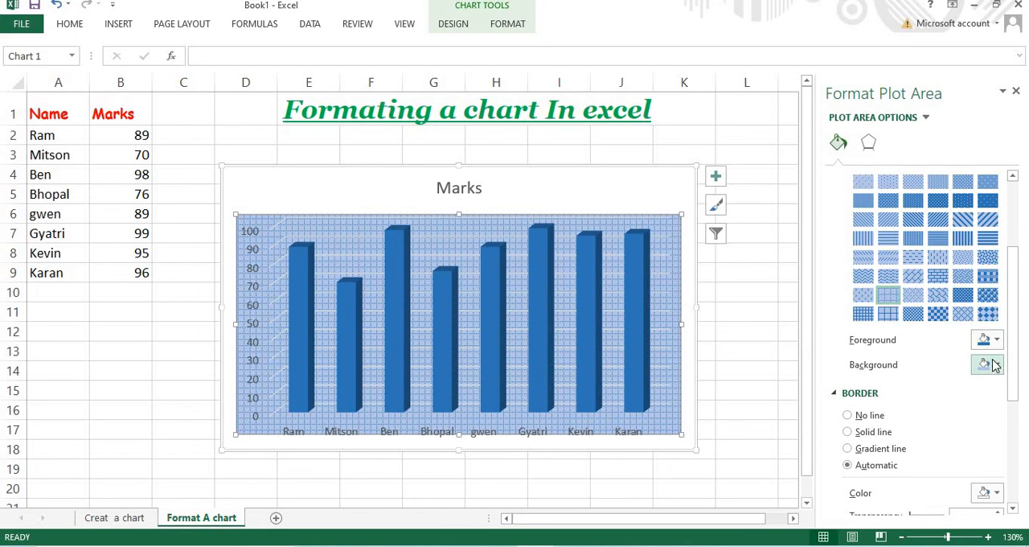
# Try the gradient fill again, and switch the plot area to a solid blue fill with 62% transparency
pyautogui.scroll(3, 926, 257)
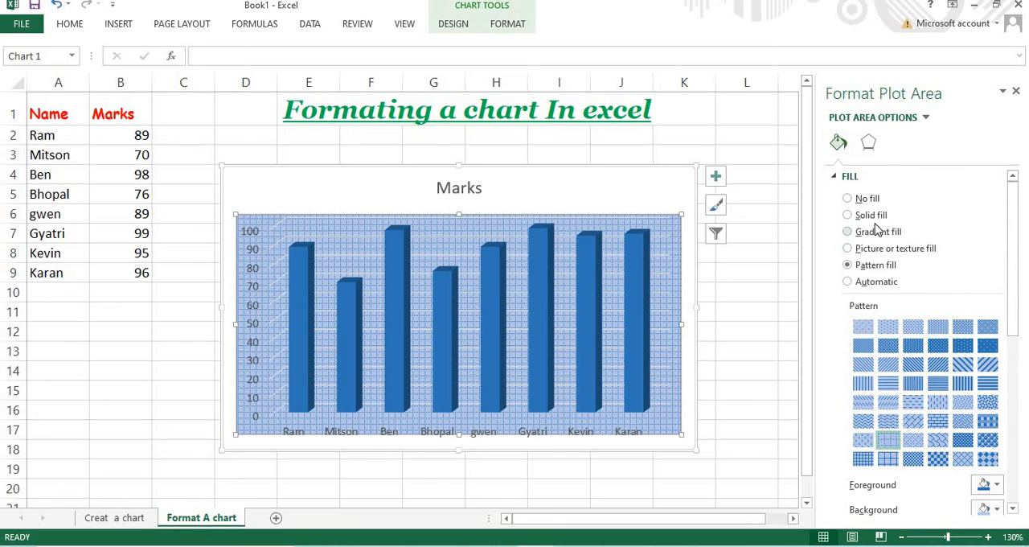
pyautogui.click(848, 231)
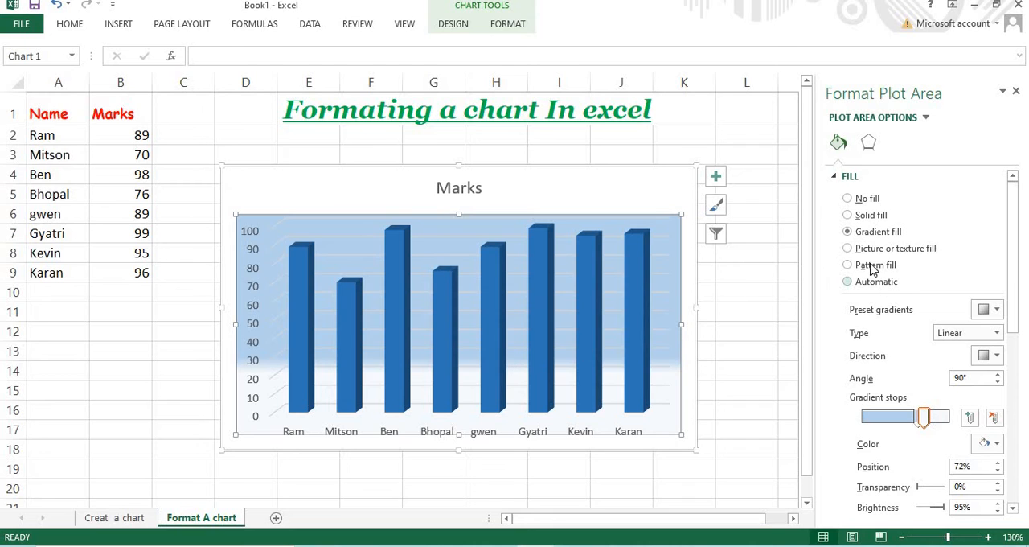
pyautogui.click(847, 214)
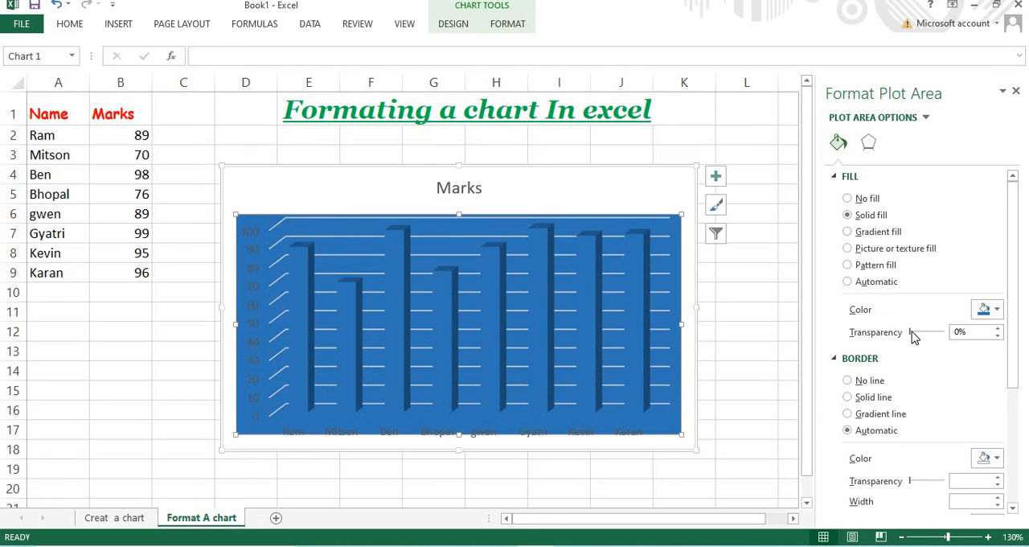
pyautogui.moveTo(914, 332); pyautogui.dragTo(931, 332)
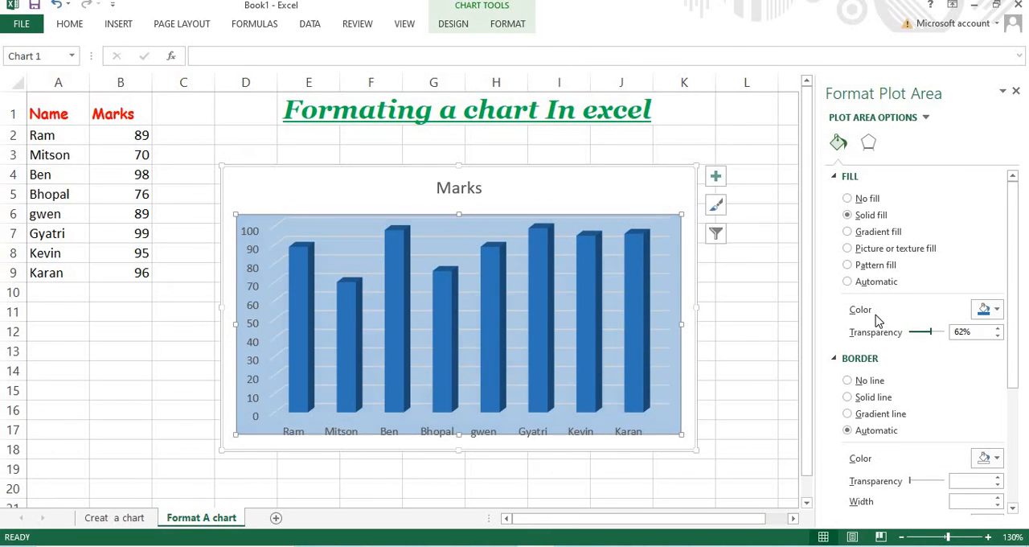
pyautogui.scroll(-5, 861, 235)
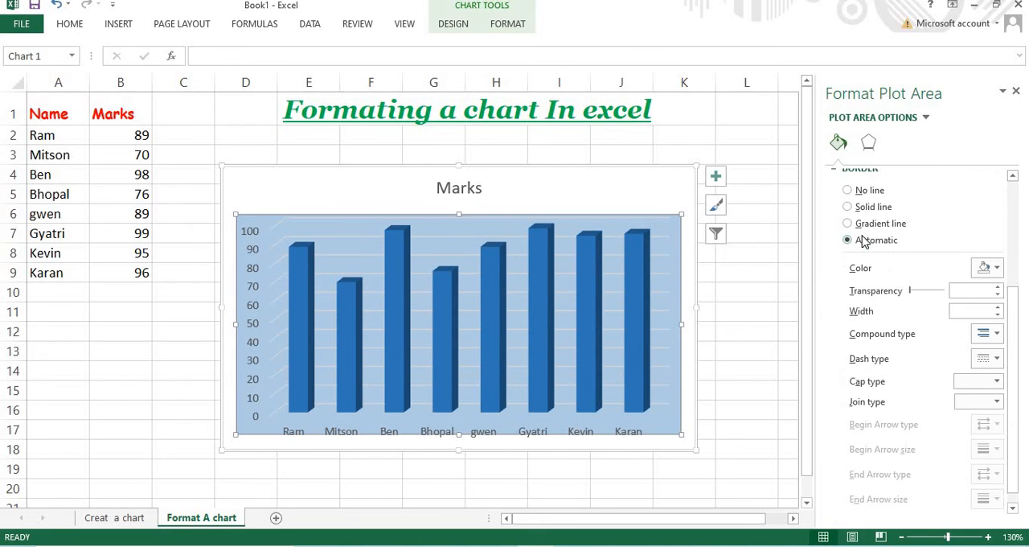
pyautogui.scroll(5, 878, 231)
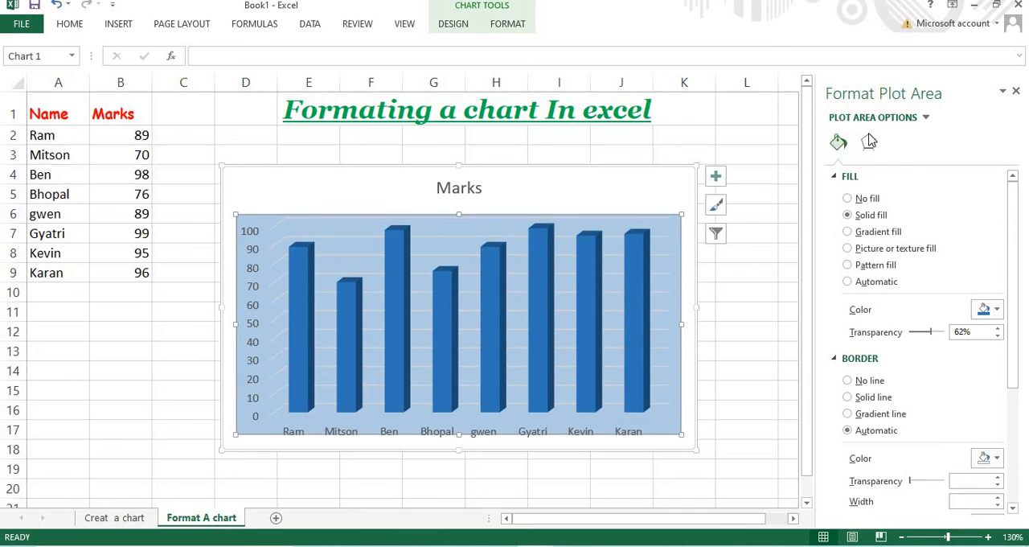
# Add a blue glow of 10 pt with 1% transparency to the plot area
pyautogui.click(868, 143)
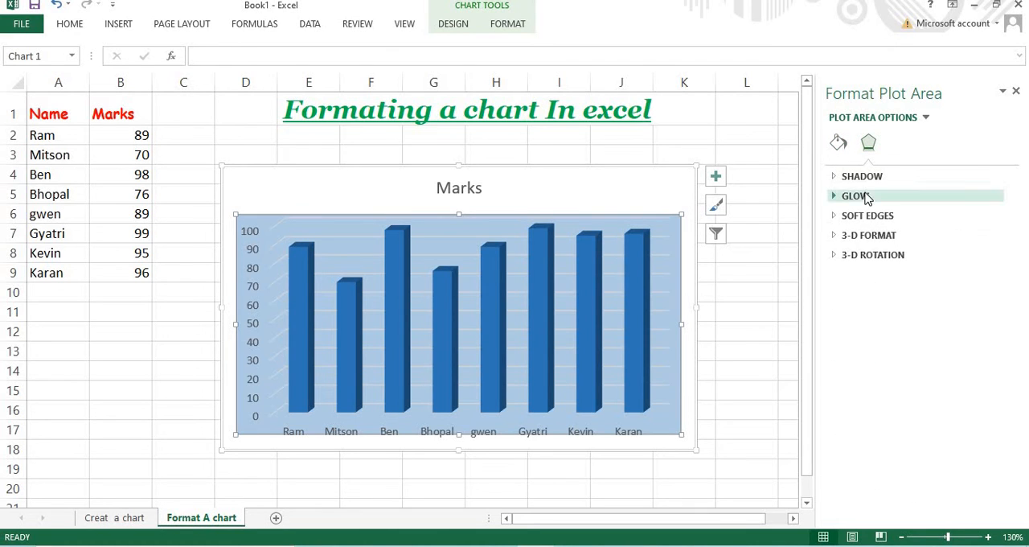
pyautogui.click(864, 197)
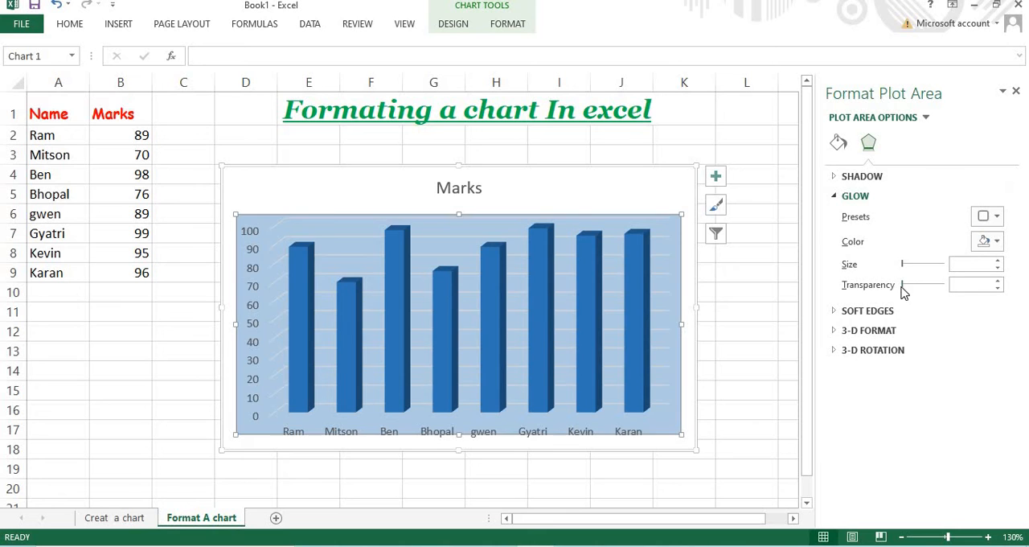
pyautogui.moveTo(901, 292)
pyautogui.mouseDown()
pyautogui.moveTo(937, 296)
pyautogui.moveTo(900, 294)
pyautogui.mouseUp()
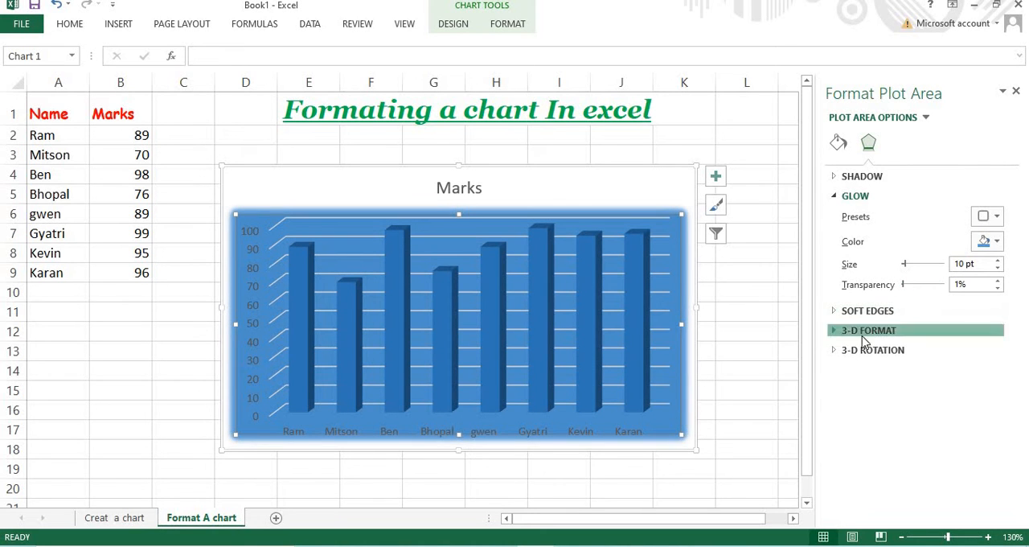
# Apply the Art Deco top bevel, 9 pt wide and 6 pt high, to the plot area in its 3-D format settings
pyautogui.click(866, 331)
pyautogui.click(884, 386)
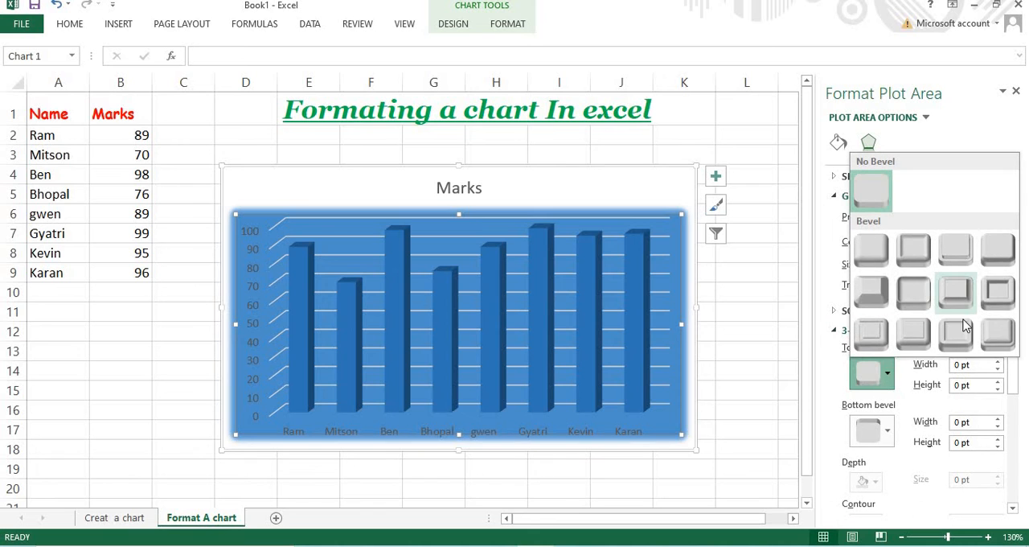
pyautogui.click(1010, 347)
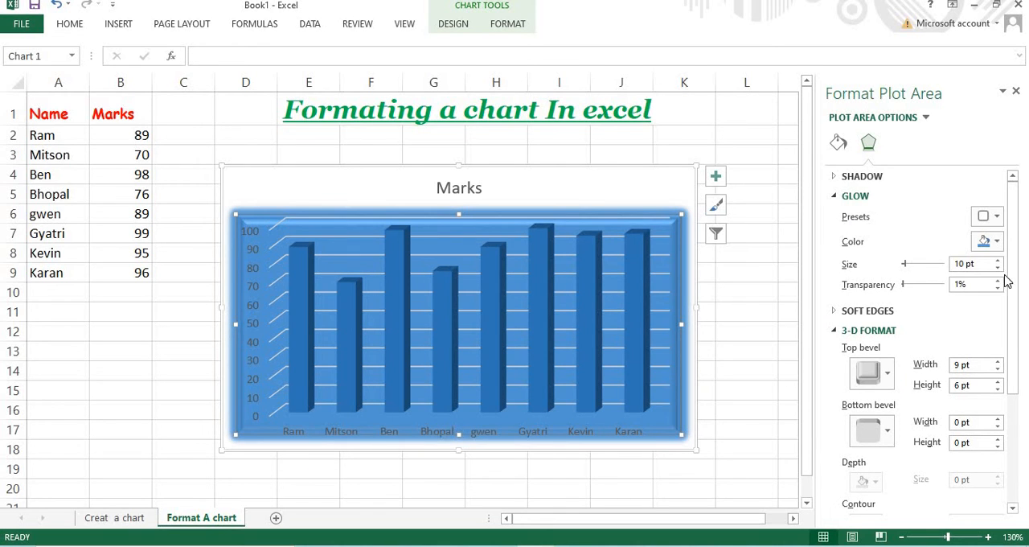
# Close the plot area formatting and undo the recent bevel, glow and fill changes on the plot area
pyautogui.click(1015, 91)
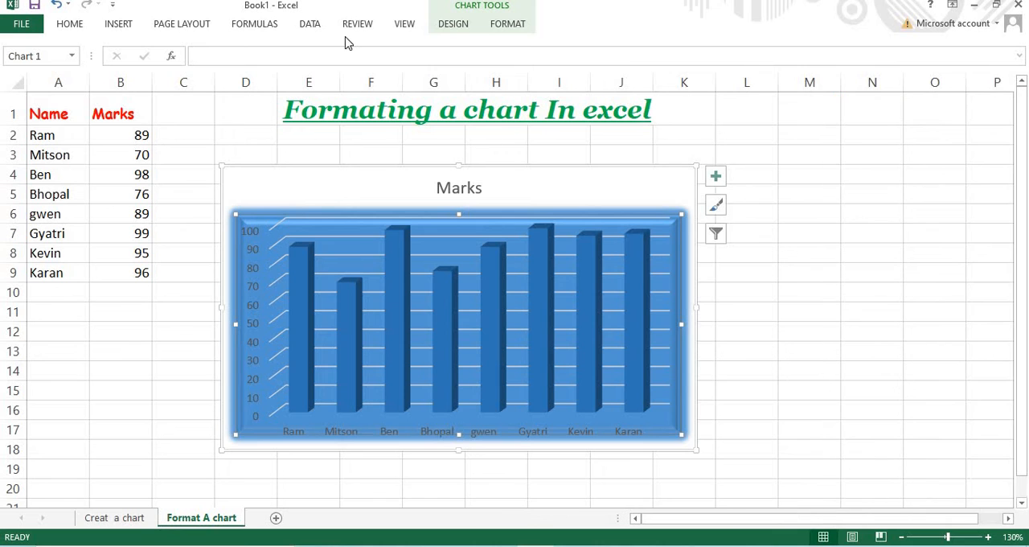
pyautogui.click(58, 5)
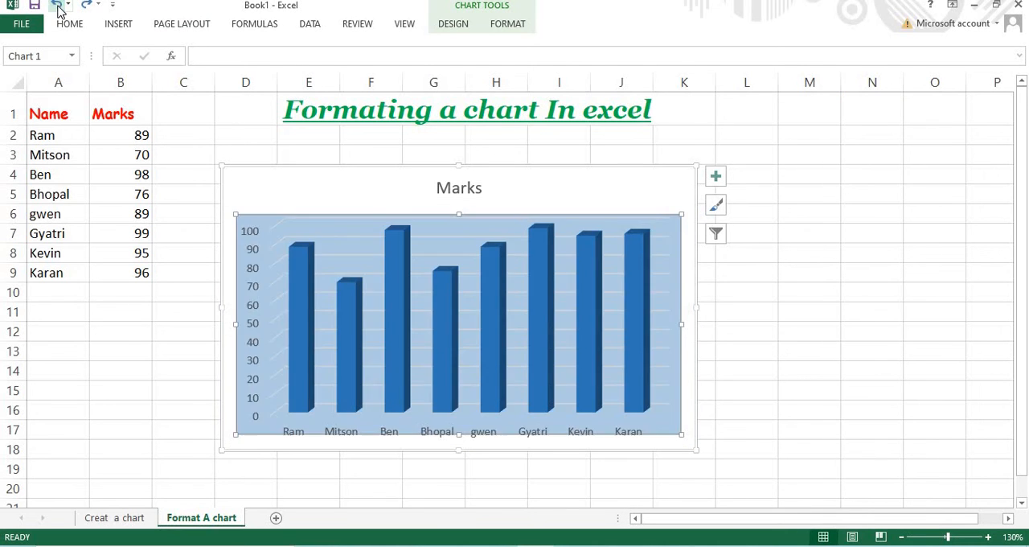
pyautogui.click(58, 8)
pyautogui.click(58, 8)
pyautogui.click(58, 7)
pyautogui.click(58, 7)
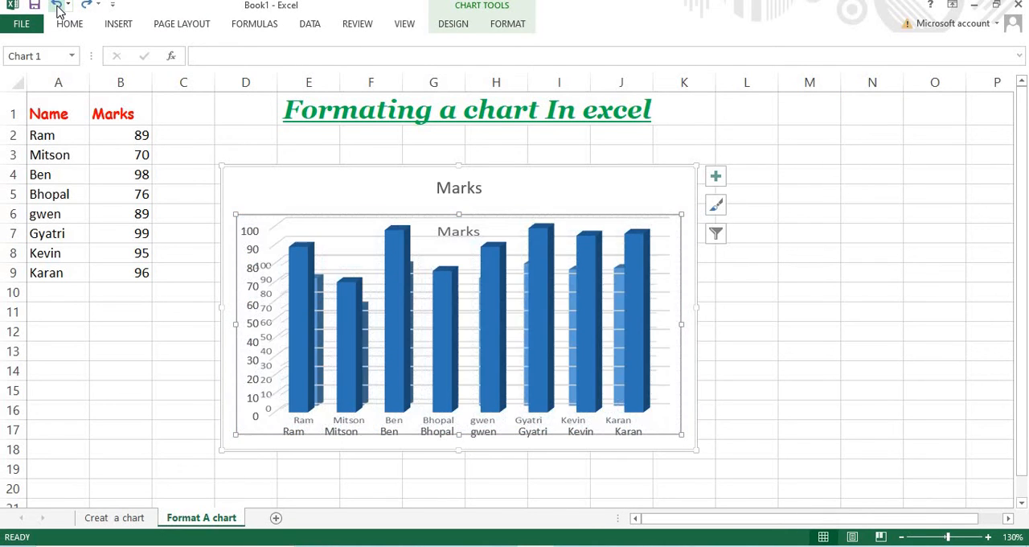
pyautogui.click(58, 8)
pyautogui.click(57, 7)
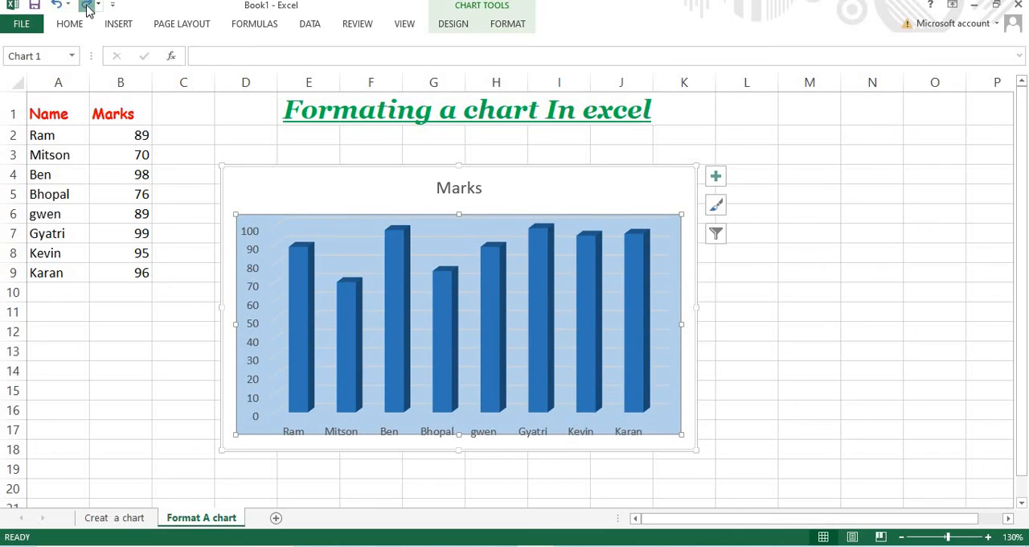
# Step back and forth through the undone plot area fills, leaving the light-blue gradient fill applied
pyautogui.click(85, 6)
pyautogui.click(86, 6)
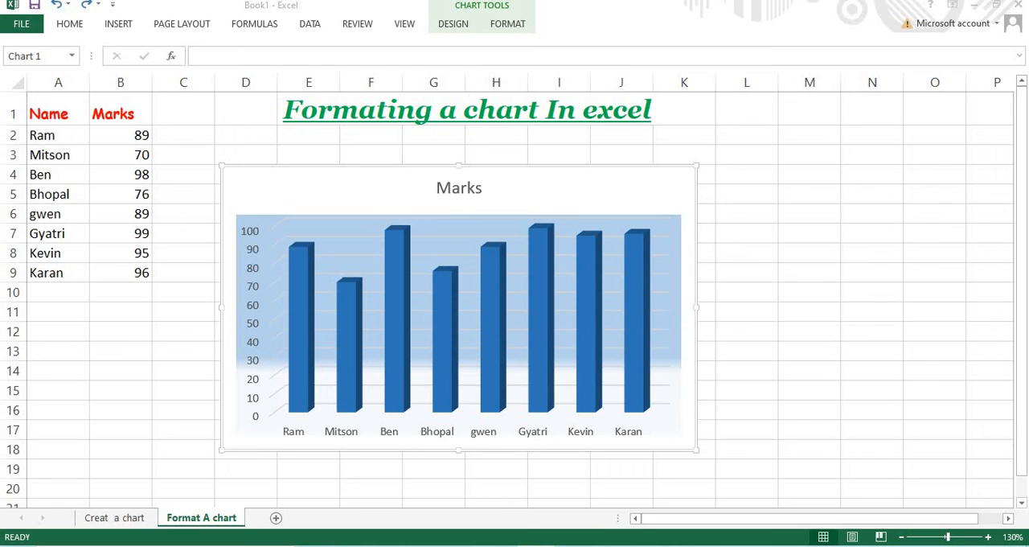
pyautogui.click(58, 7)
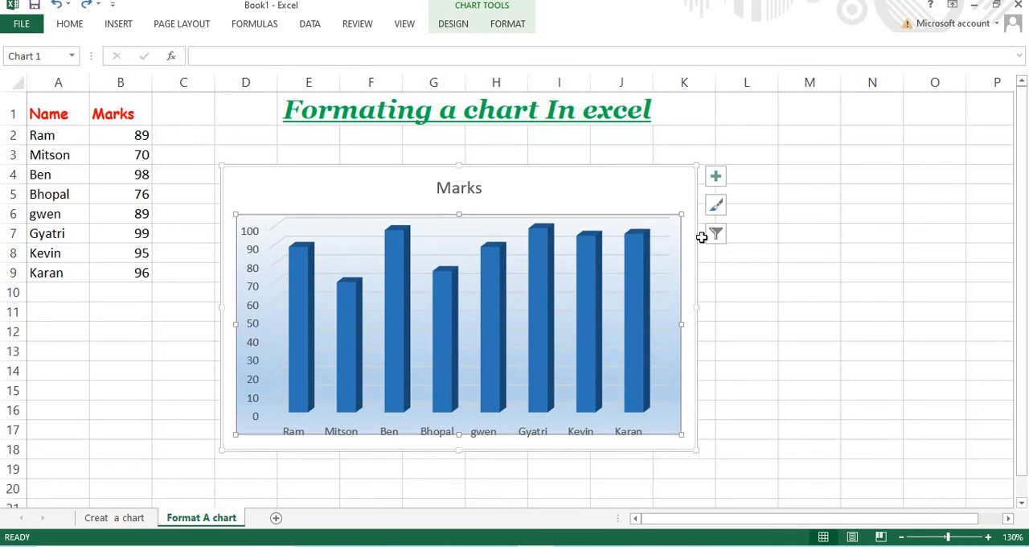
# Examine the available chart styles and the list of formattable chart parts, and select the chart's walls
pyautogui.click(716, 206)
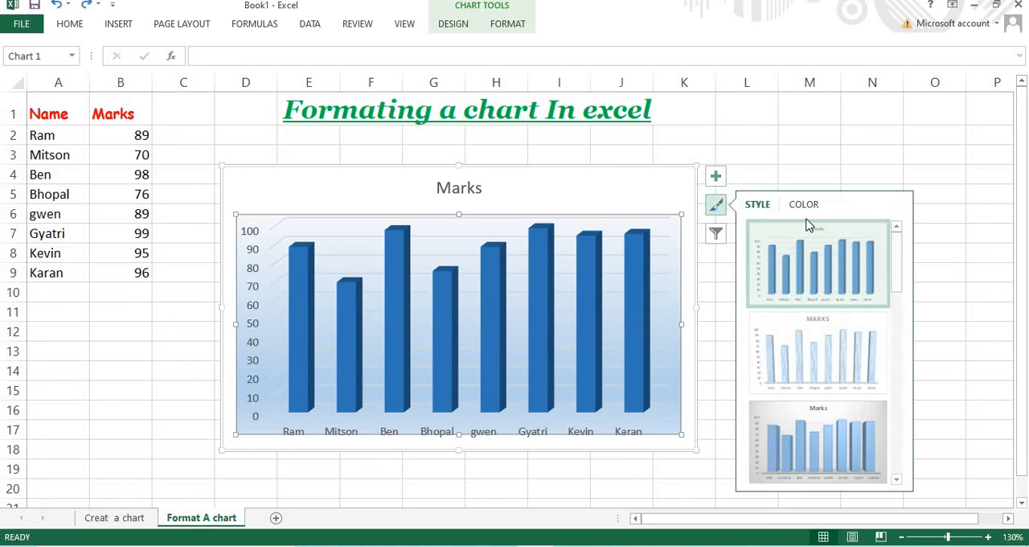
pyautogui.scroll(-5, 820, 338)
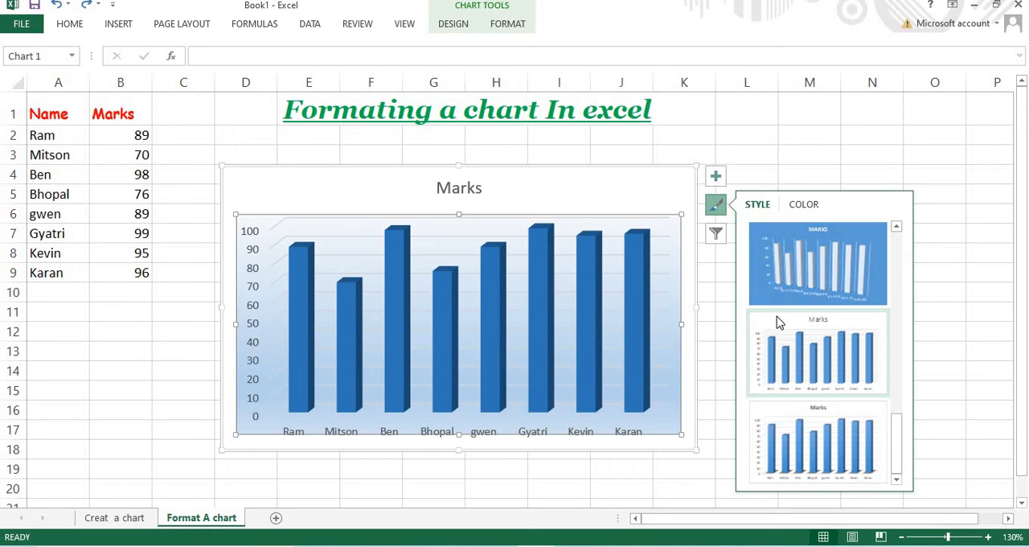
pyautogui.click(715, 176)
pyautogui.rightClick(667, 239)
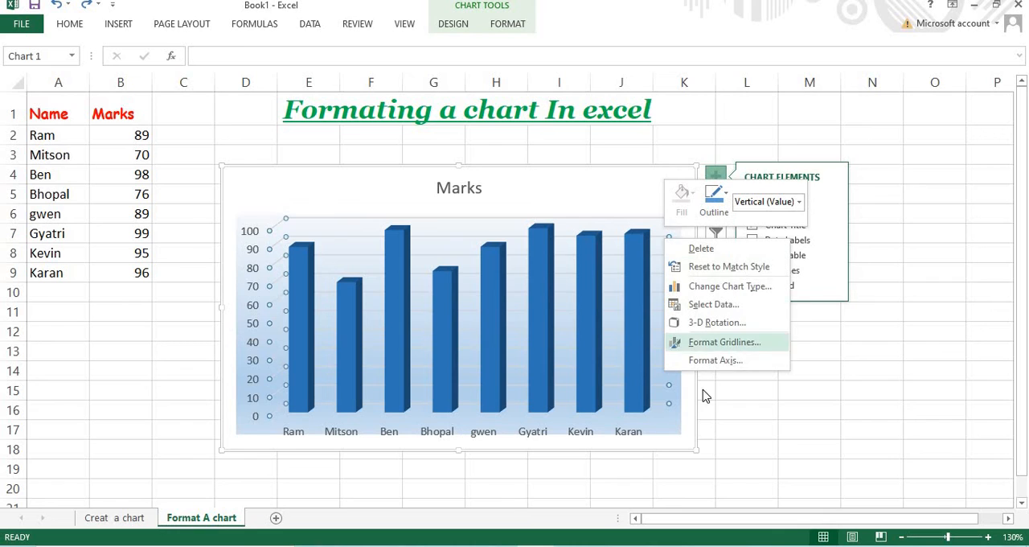
pyautogui.click(773, 206)
pyautogui.click(801, 204)
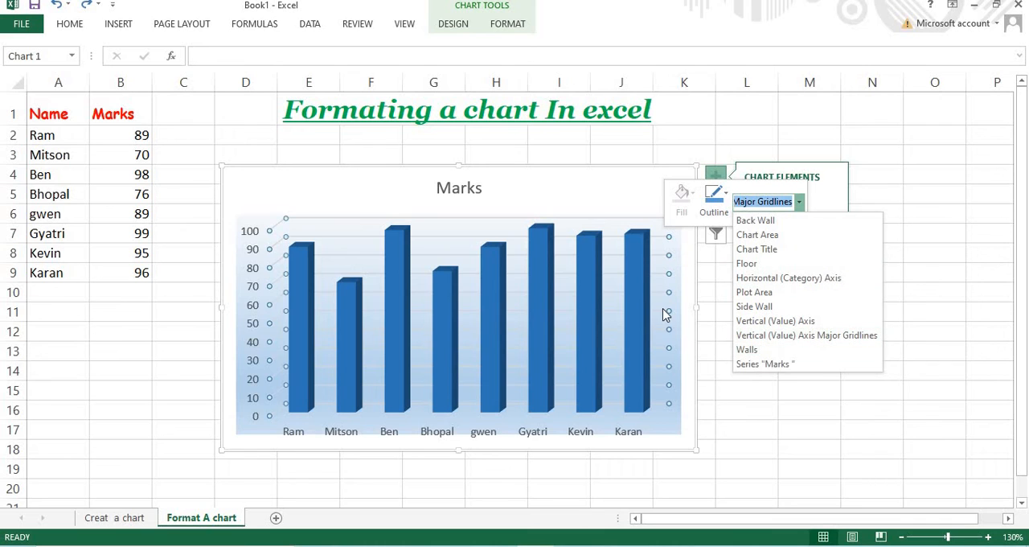
pyautogui.click(806, 349)
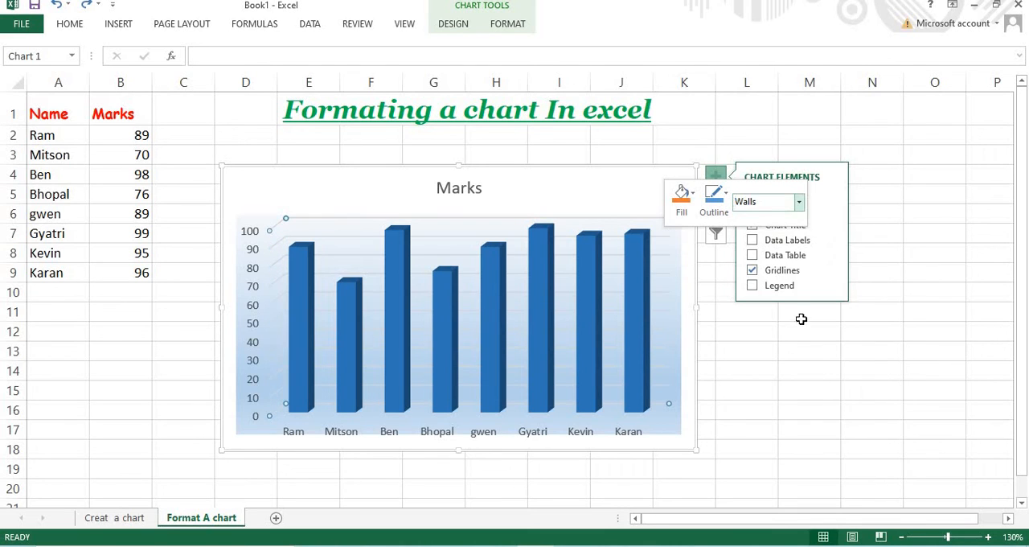
pyautogui.click(661, 338)
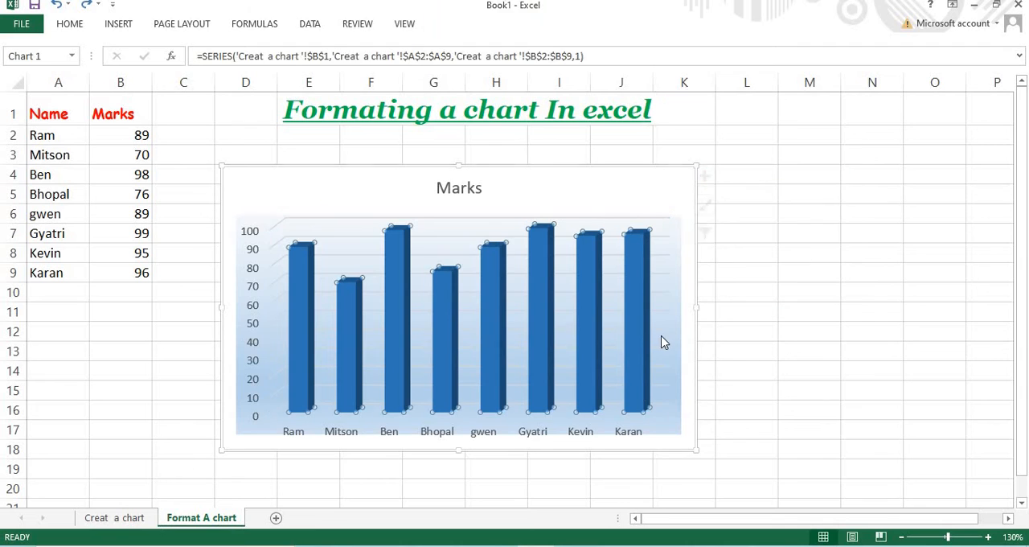
pyautogui.click(663, 330)
pyautogui.click(483, 229)
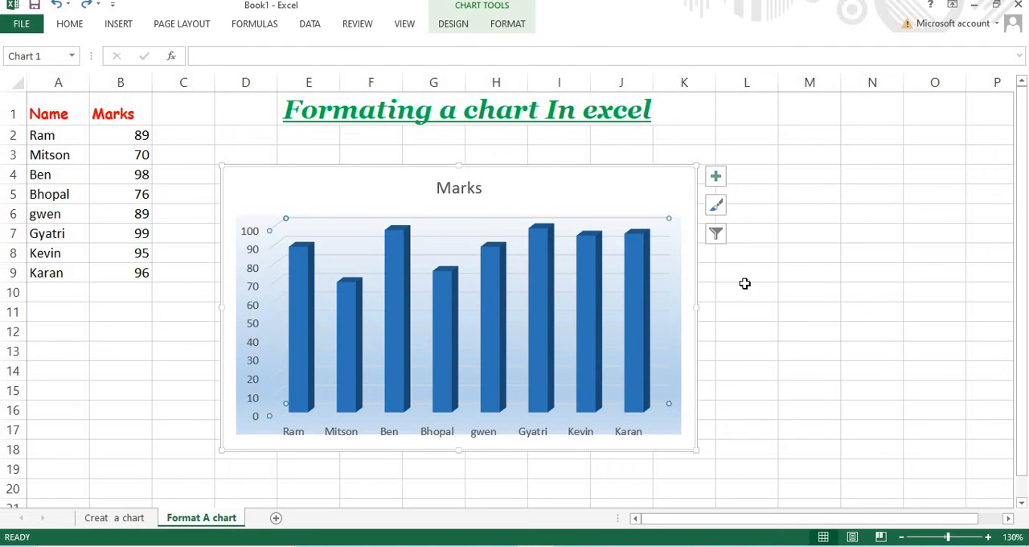
# Preview axis titles in the chart elements list, and add a legend to the chart
pyautogui.rightClick(668, 299)
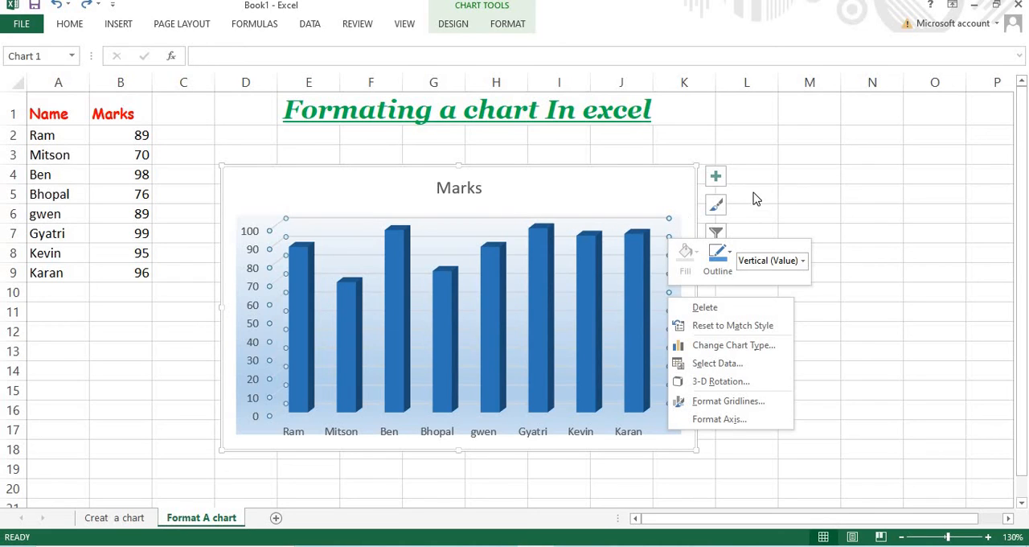
pyautogui.click(716, 175)
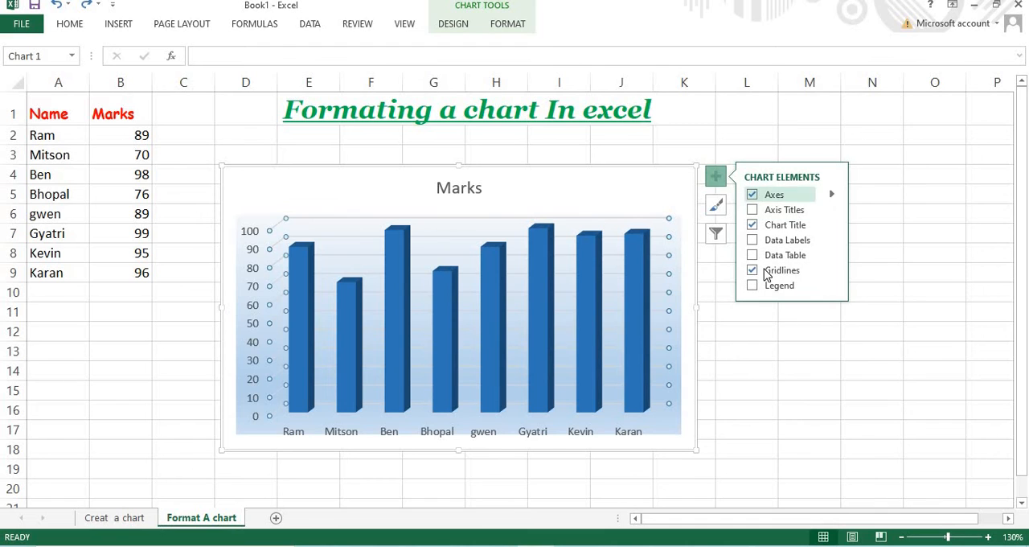
pyautogui.click(753, 210)
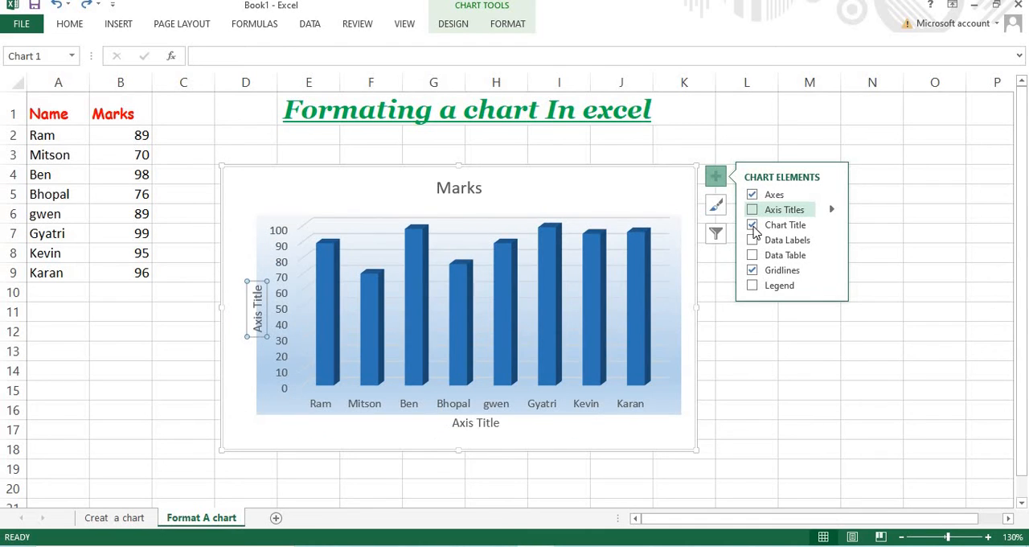
pyautogui.click(751, 285)
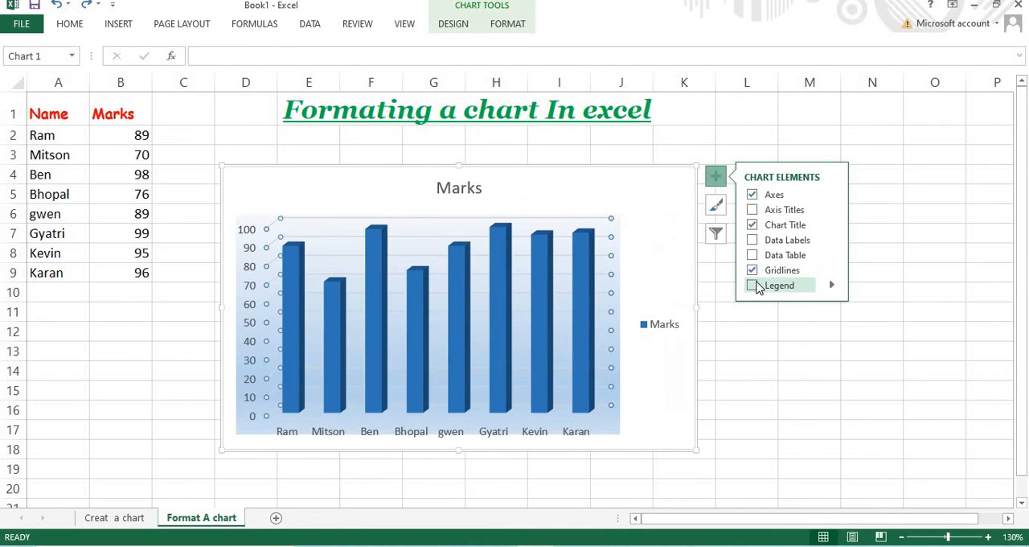
pyautogui.click(755, 286)
# Open the detailed legend options, try the Top Right, Bottom and Left positions, and set the legend position to Right
pyautogui.click(831, 286)
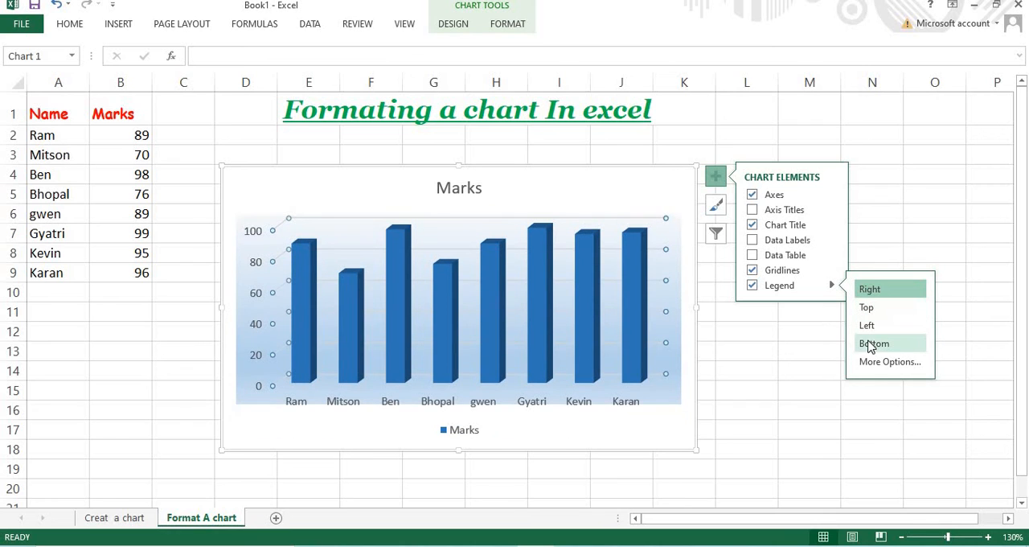
pyautogui.click(882, 362)
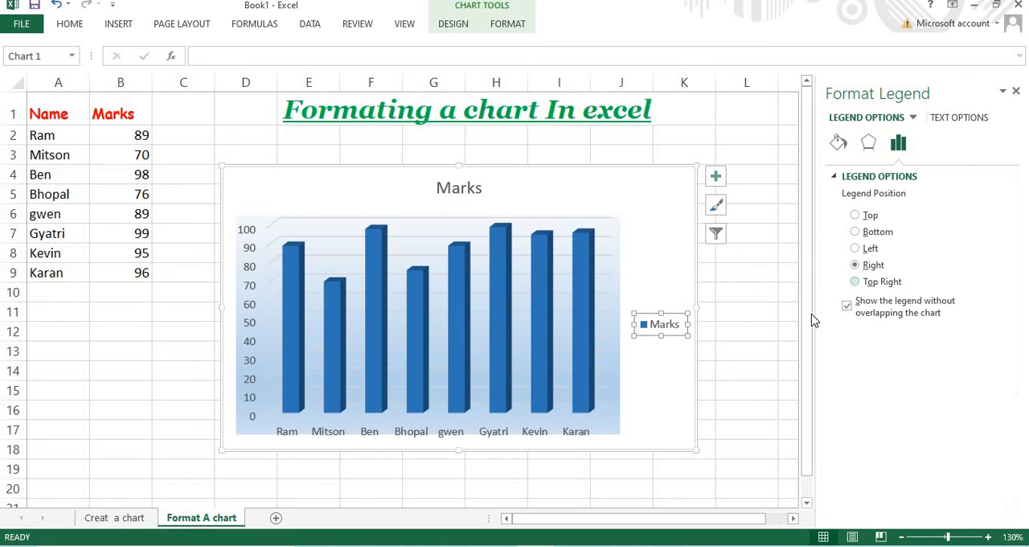
pyautogui.click(857, 282)
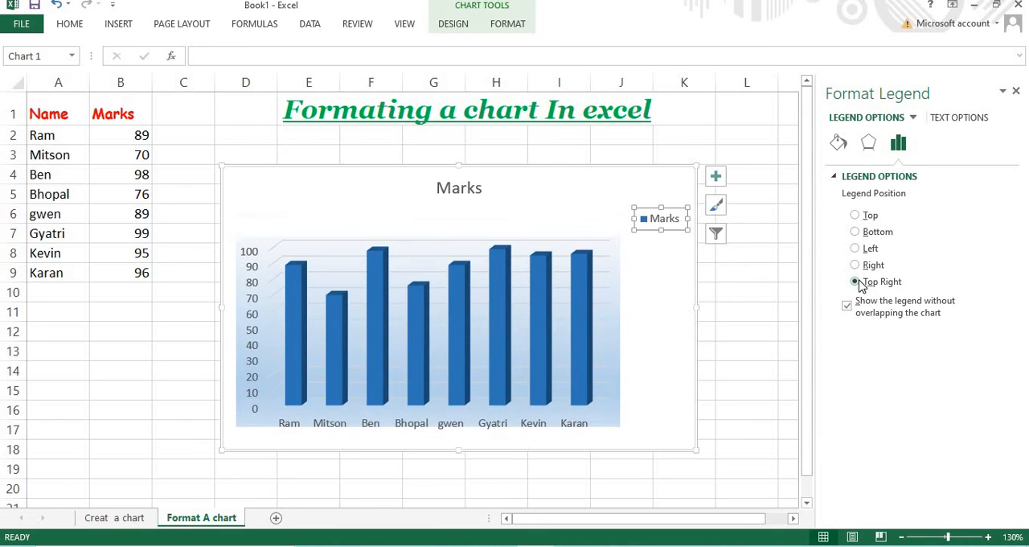
pyautogui.click(855, 231)
pyautogui.click(855, 248)
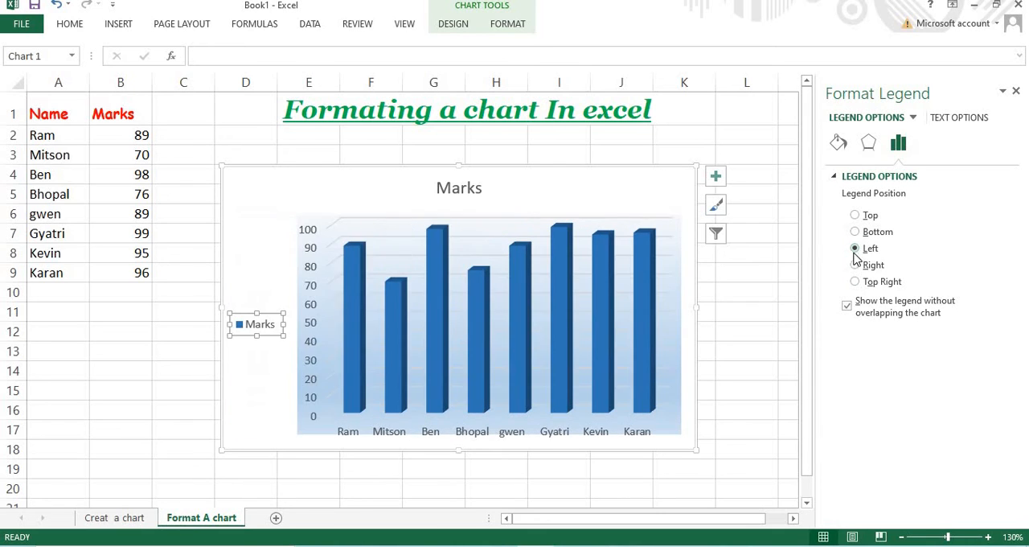
pyautogui.click(854, 265)
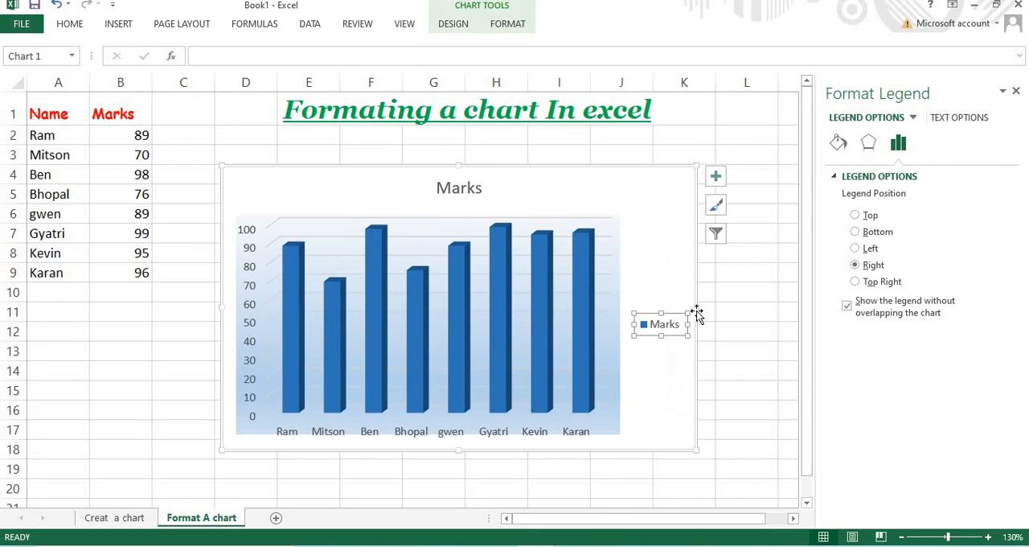
# Close the legend formatting and move the chart slightly up, closer to the sheet's heading
pyautogui.click(747, 294)
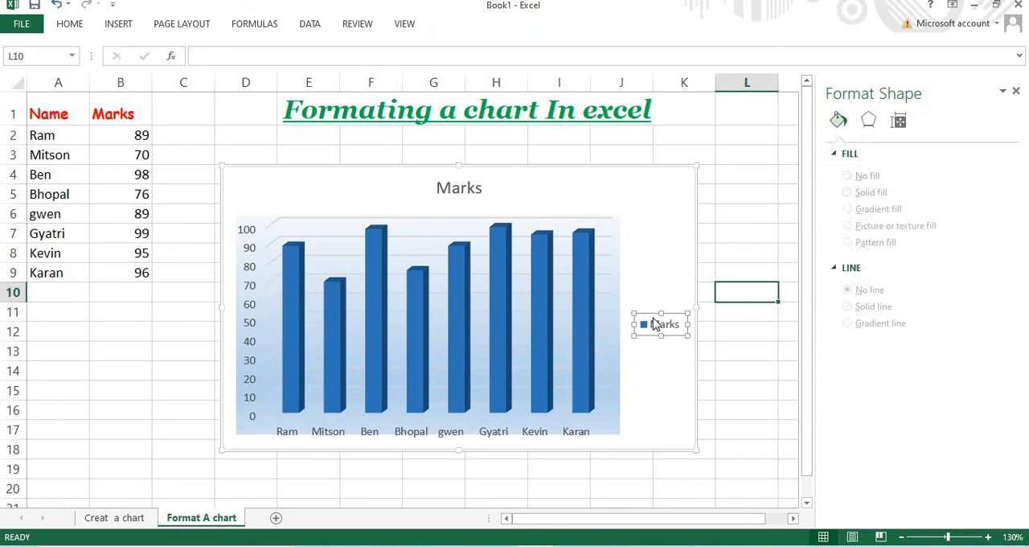
pyautogui.click(1002, 91)
pyautogui.click(969, 104)
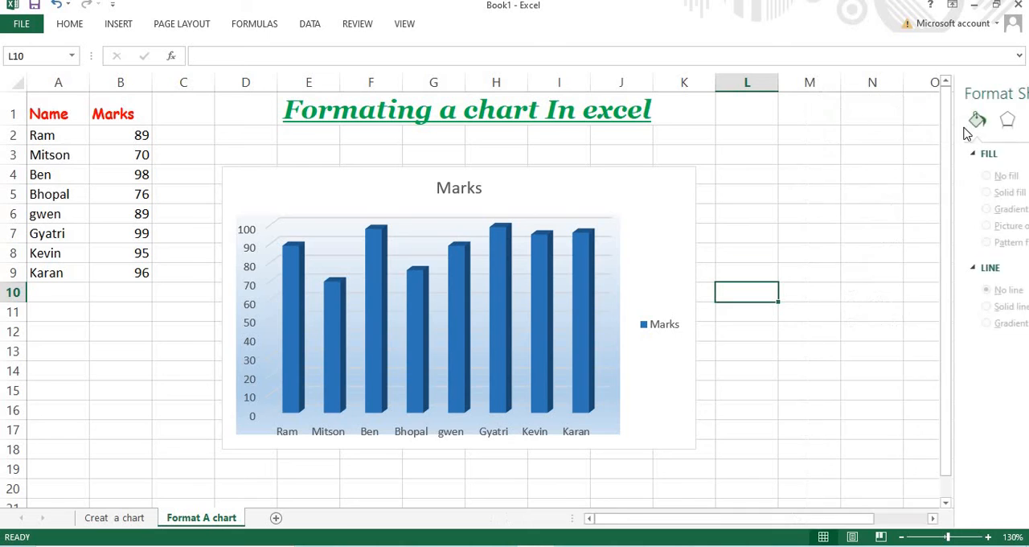
pyautogui.click(719, 317)
pyautogui.moveTo(652, 226); pyautogui.dragTo(651, 208)
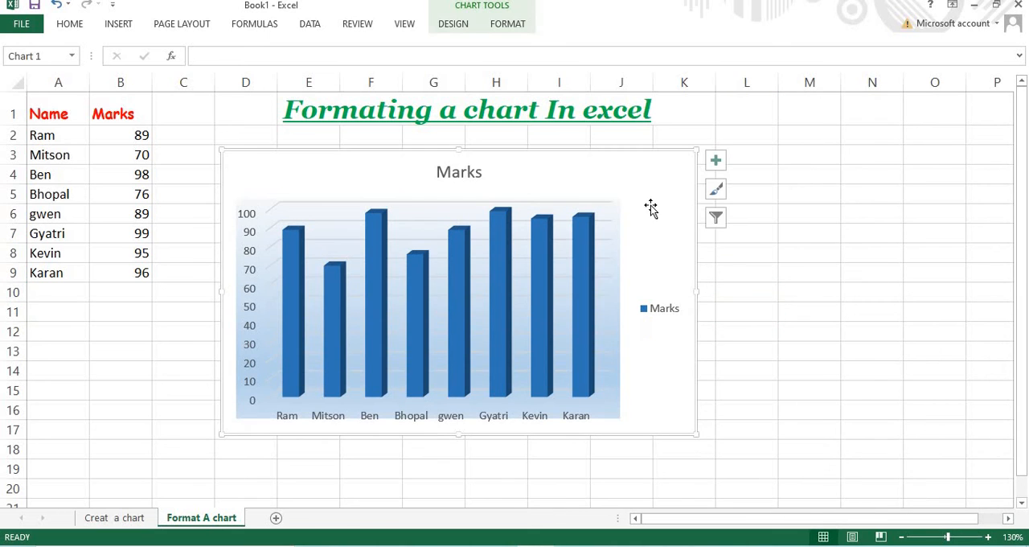
# Browse the chart styles and apply the last one, with shaded blue columns and shadows at their bases
pyautogui.click(715, 160)
pyautogui.click(717, 189)
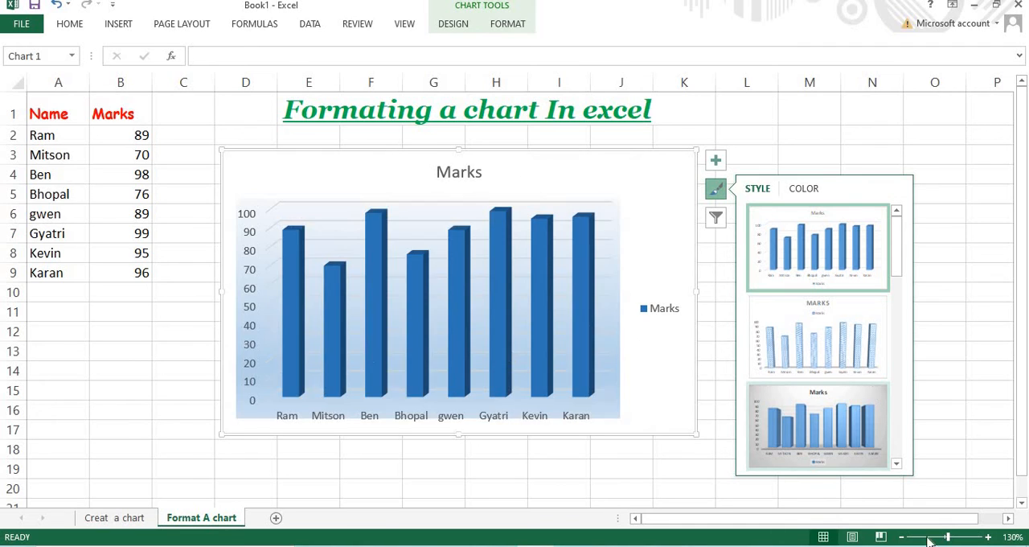
pyautogui.scroll(-3, 795, 225)
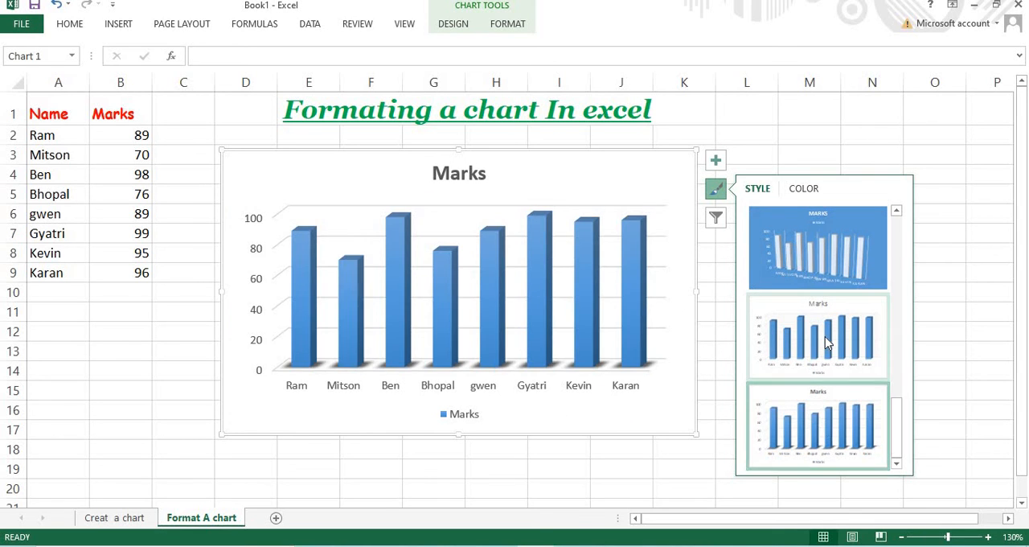
pyautogui.scroll(2, 825, 336)
pyautogui.scroll(2, 825, 338)
pyautogui.scroll(-3, 824, 330)
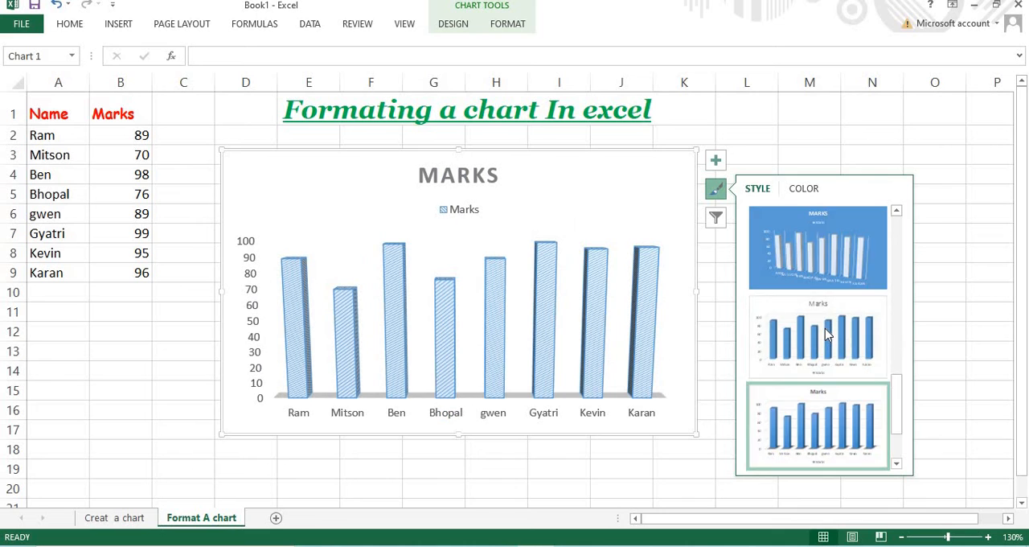
pyautogui.scroll(3, 826, 322)
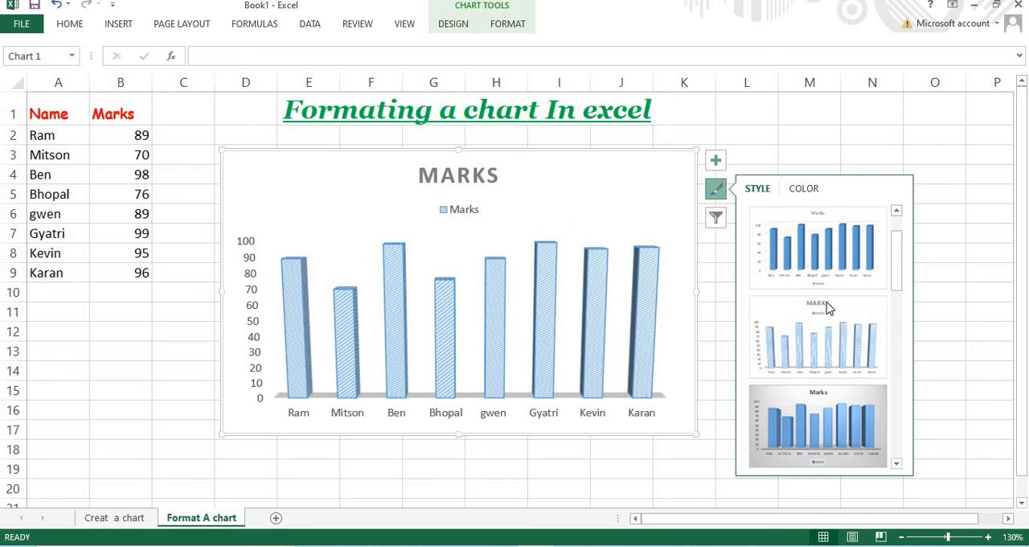
# Browse the colourful and monochromatic colour sets and recolour the chart's columns with a green set
pyautogui.click(804, 188)
pyautogui.scroll(-2, 821, 320)
pyautogui.scroll(3, 821, 318)
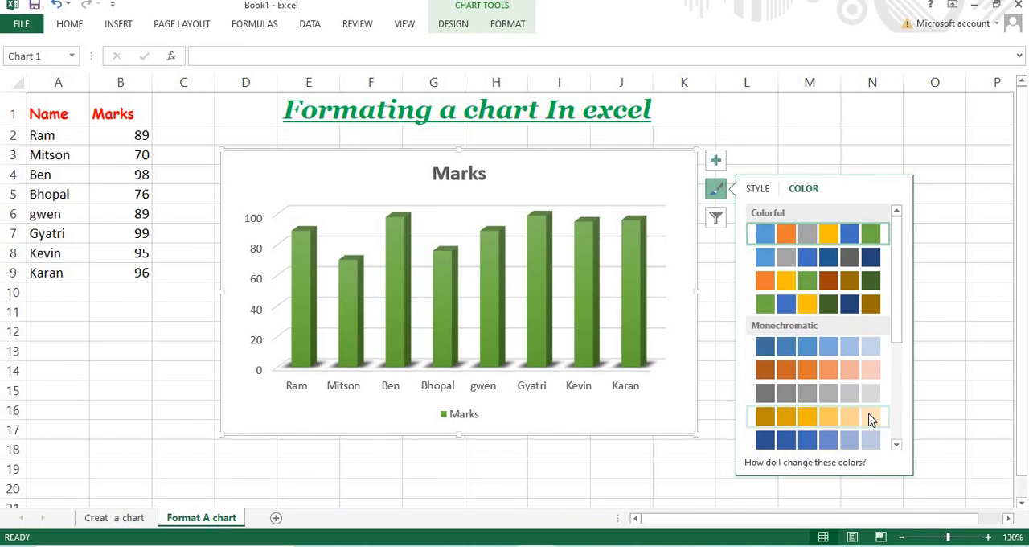
pyautogui.scroll(-3, 872, 419)
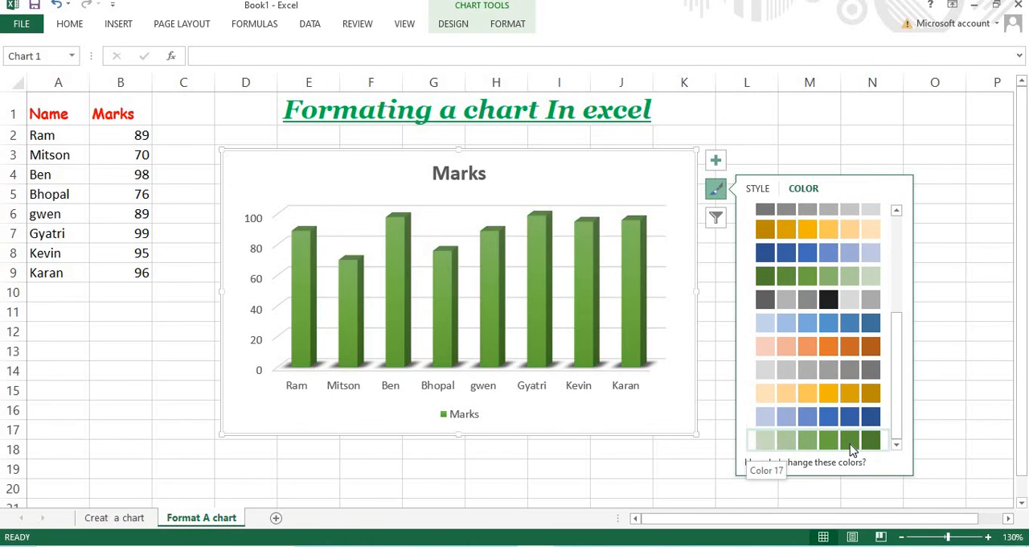
pyautogui.scroll(5, 854, 398)
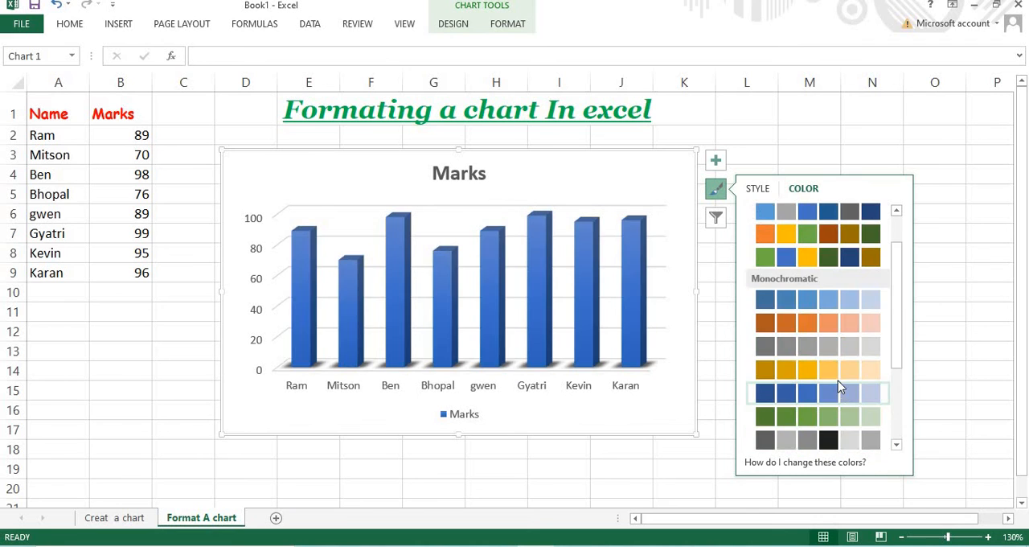
# Apply the second-to-last chart style, with flat green columns and fine gridlines, and deselect the chart
pyautogui.click(757, 188)
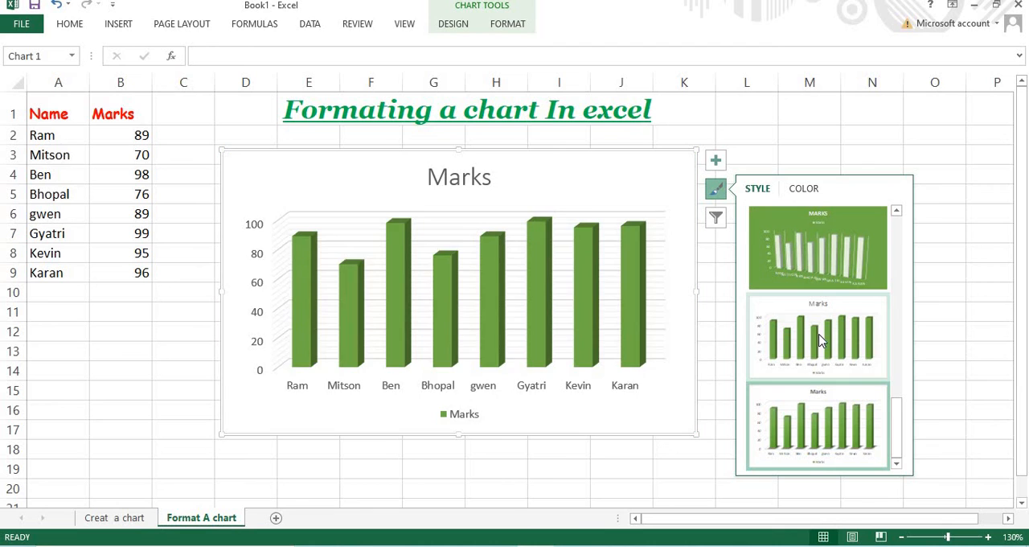
pyautogui.click(833, 358)
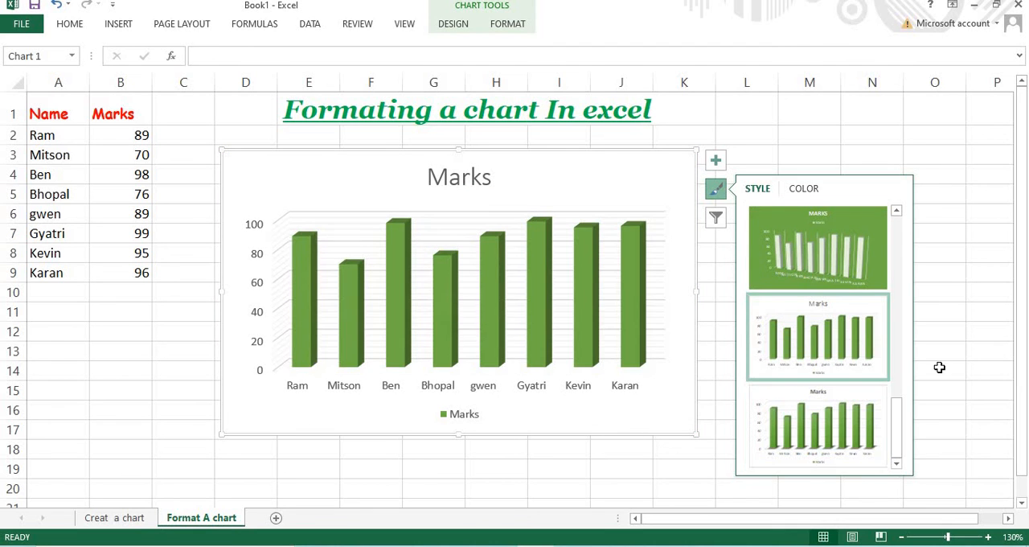
pyautogui.click(166, 384)
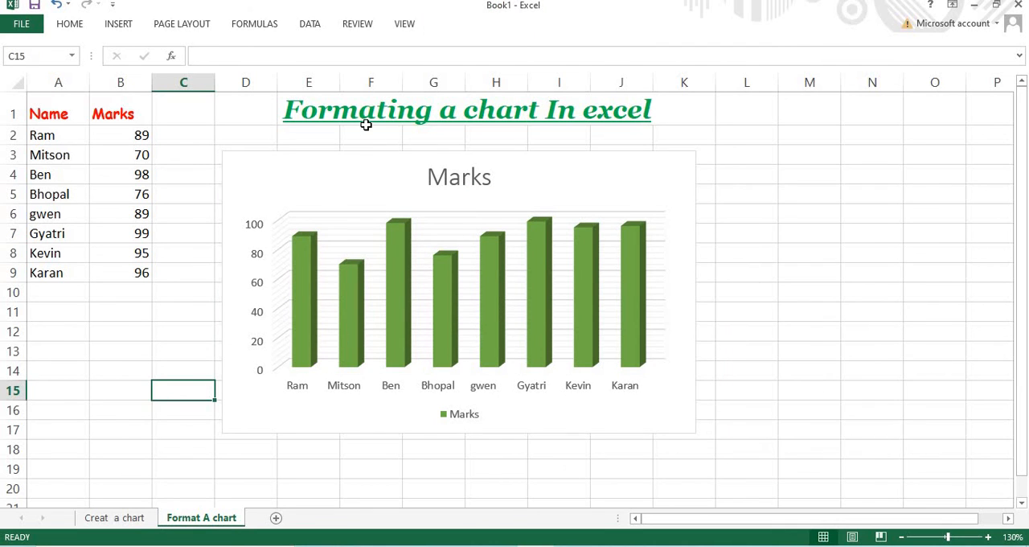
# Compare the original blue chart on the "Creat a chart" sheet with the formatted green chart on the "Format A chart" sheet
pyautogui.moveTo(456, 113); pyautogui.dragTo(506, 113)
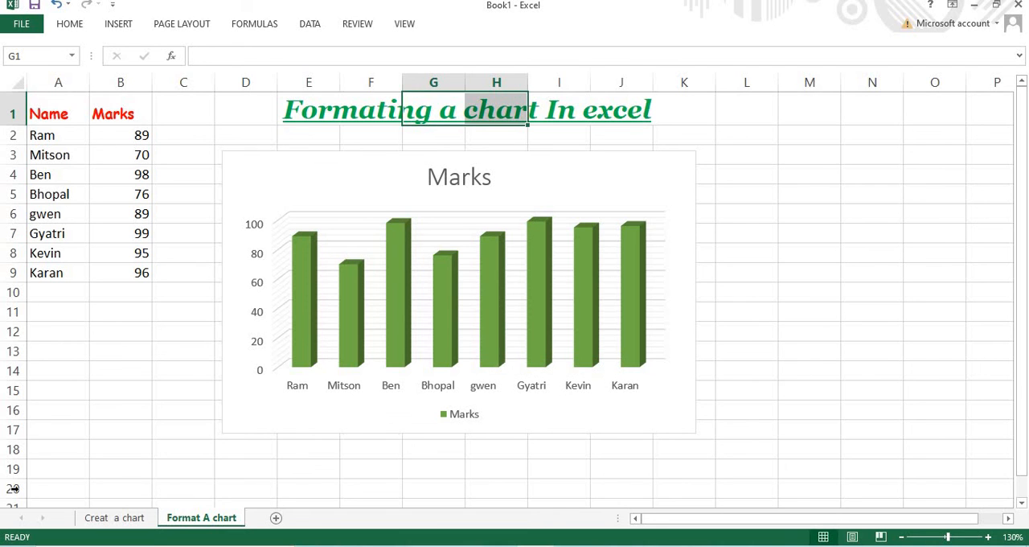
pyautogui.click(112, 518)
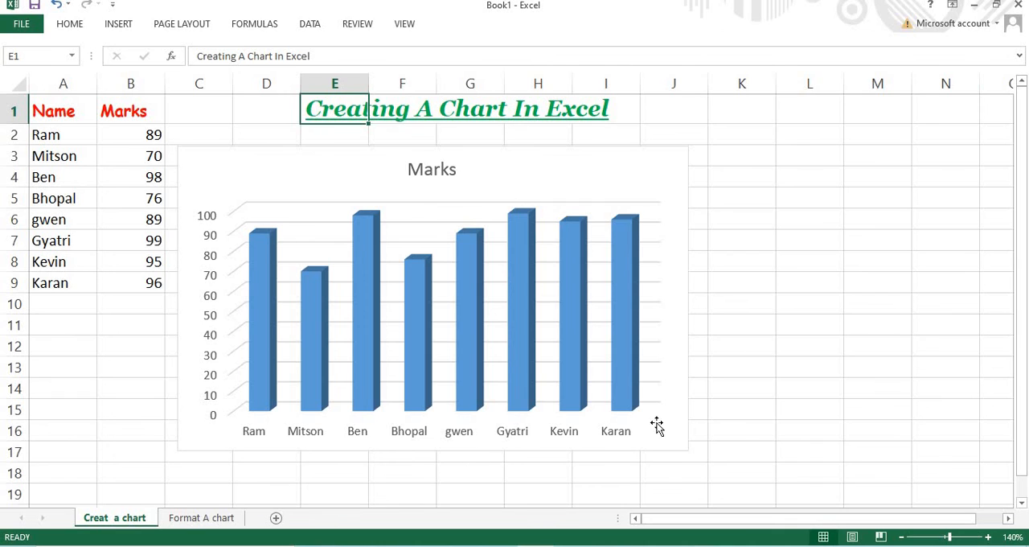
pyautogui.click(951, 382)
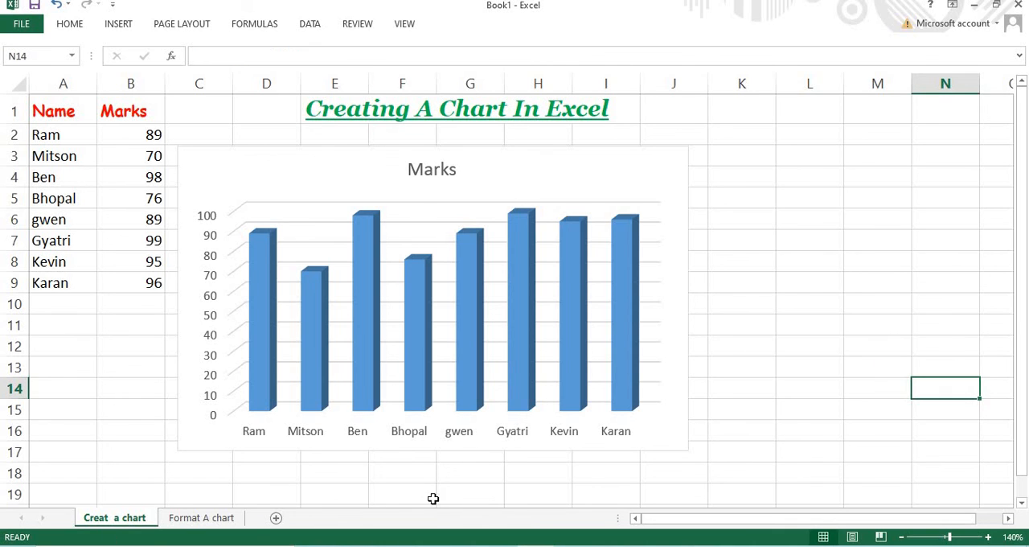
pyautogui.click(215, 519)
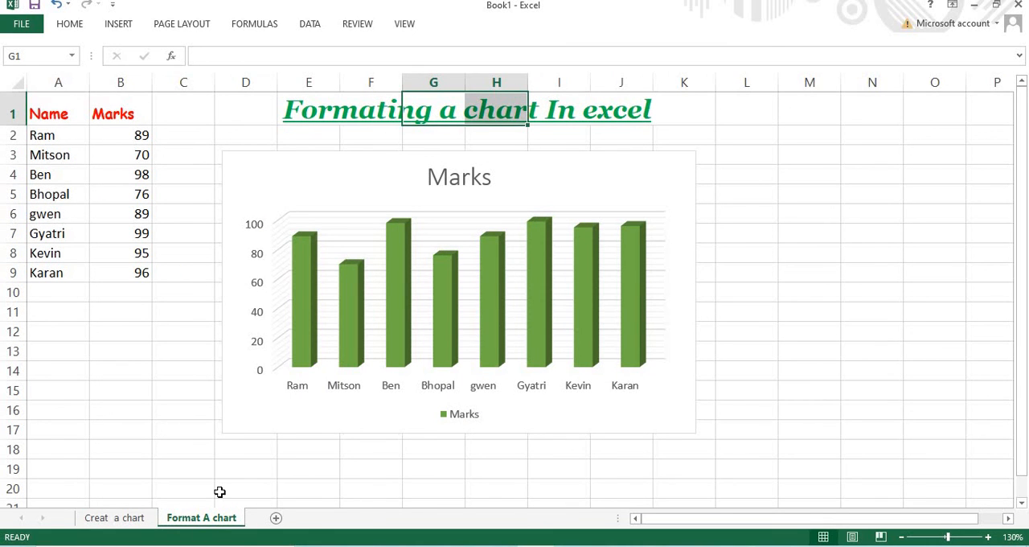
pyautogui.click(796, 245)
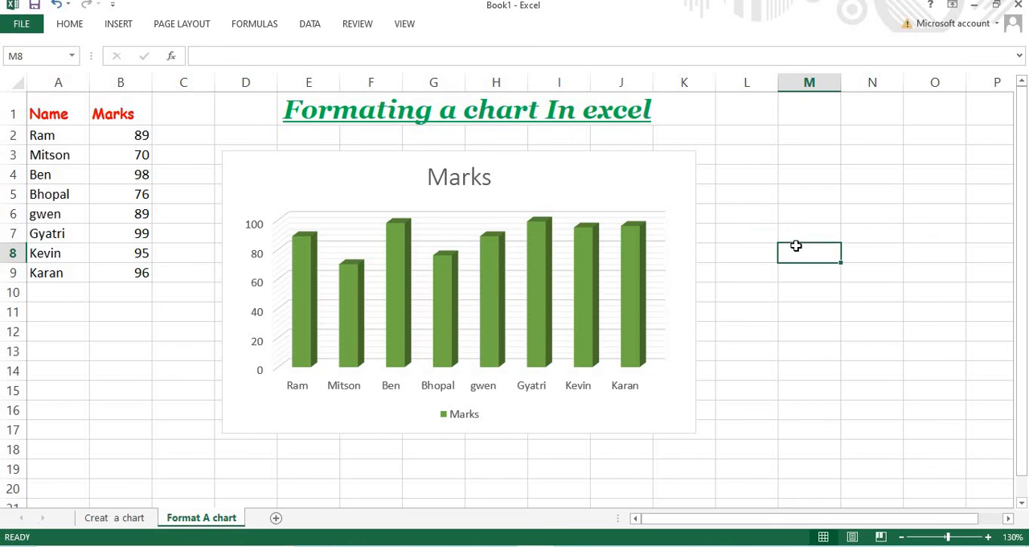
pyautogui.click(688, 277)
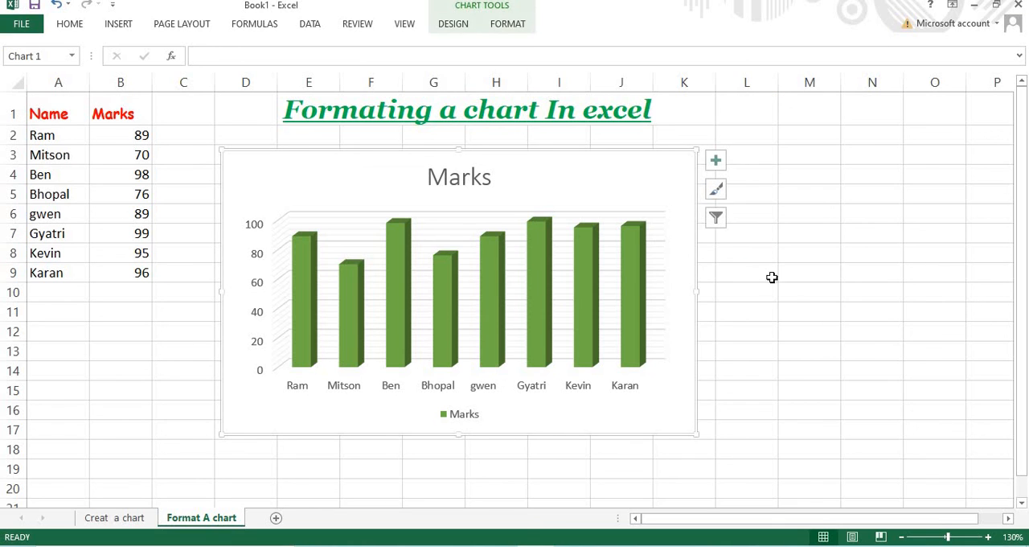
pyautogui.click(798, 293)
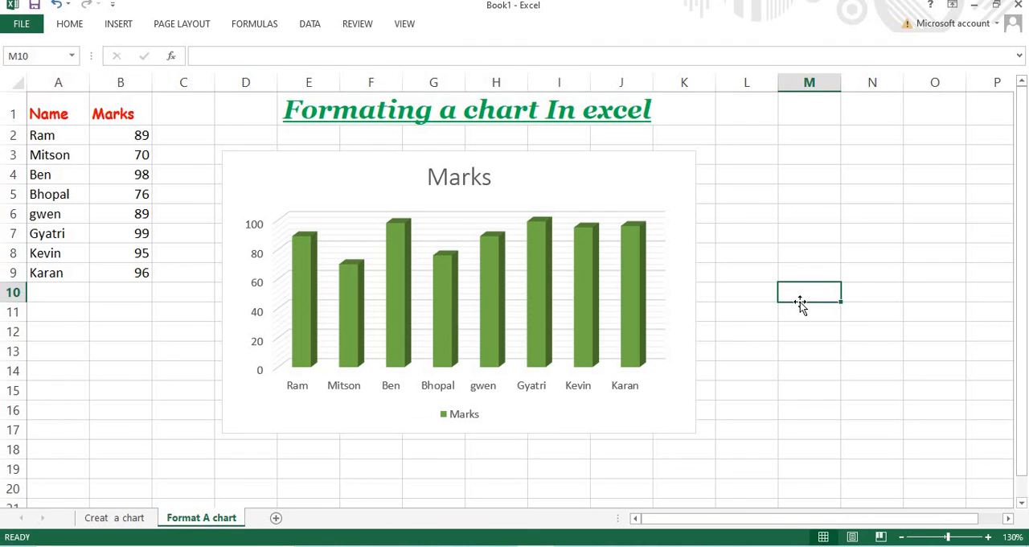
pyautogui.scroll(-1, 317, 299)
pyautogui.scroll(1, 314, 303)
pyautogui.moveTo(314, 304)
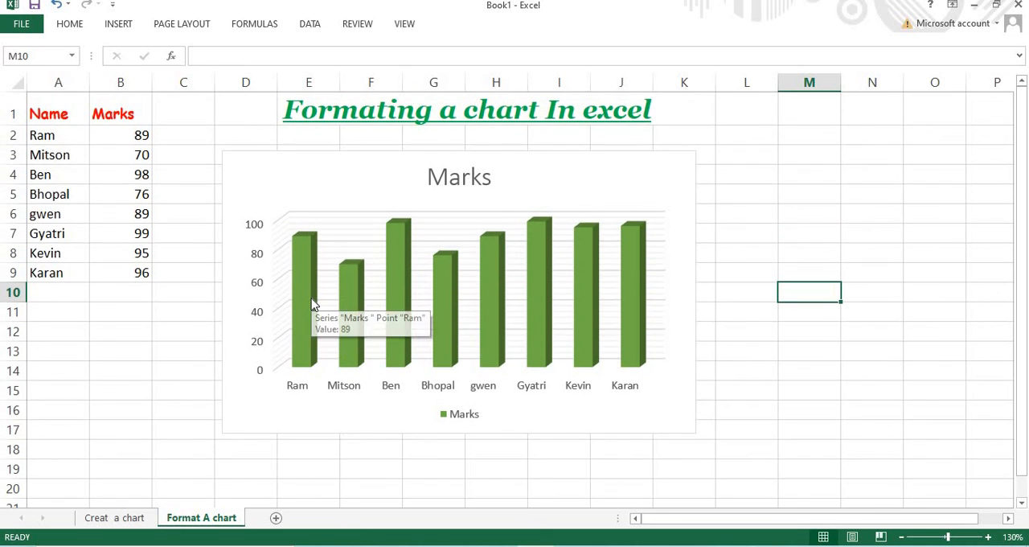